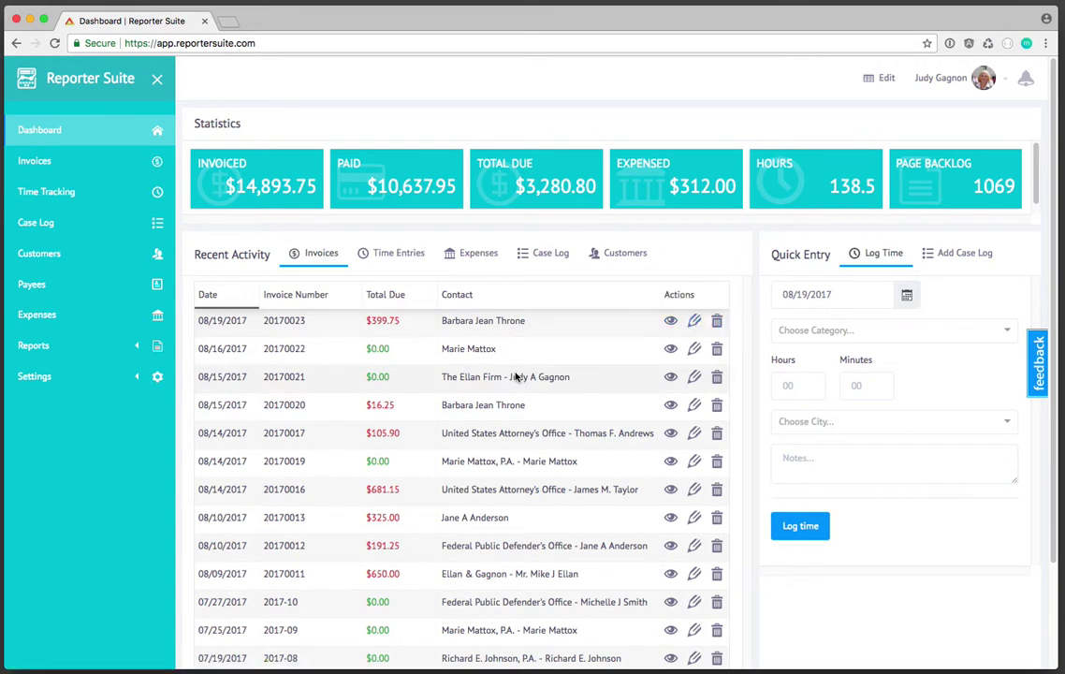
- Open the invoices list, sort it by date newest first, and widen the Date column
{"action": "left_click", "coordinate": [76, 171]}
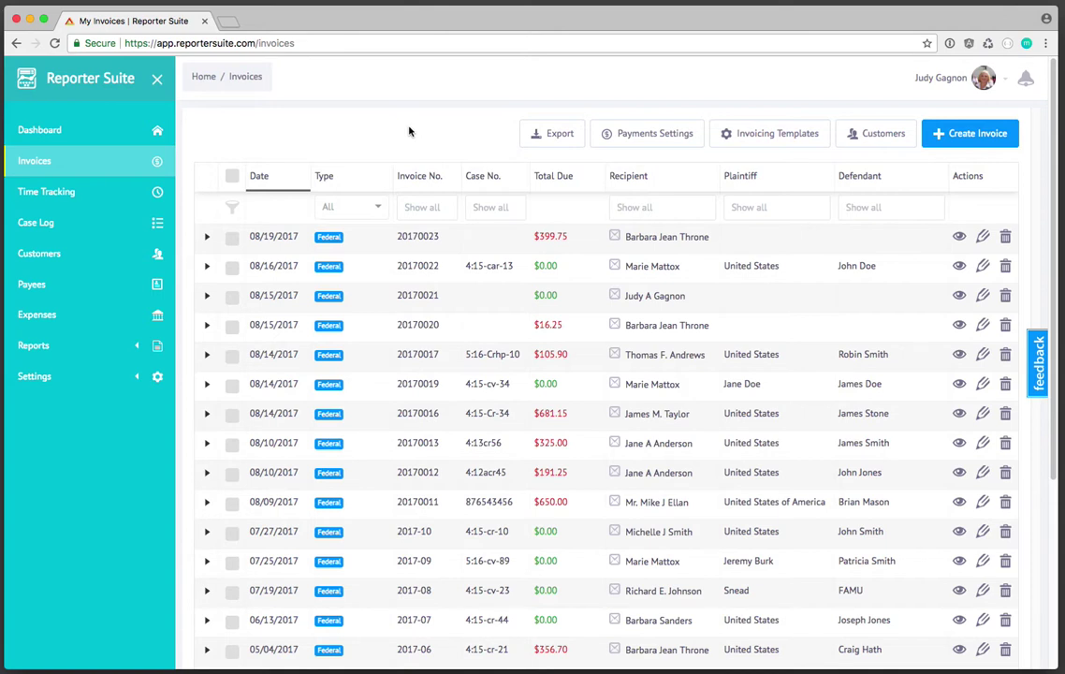
{"action": "left_click", "coordinate": [283, 187]}
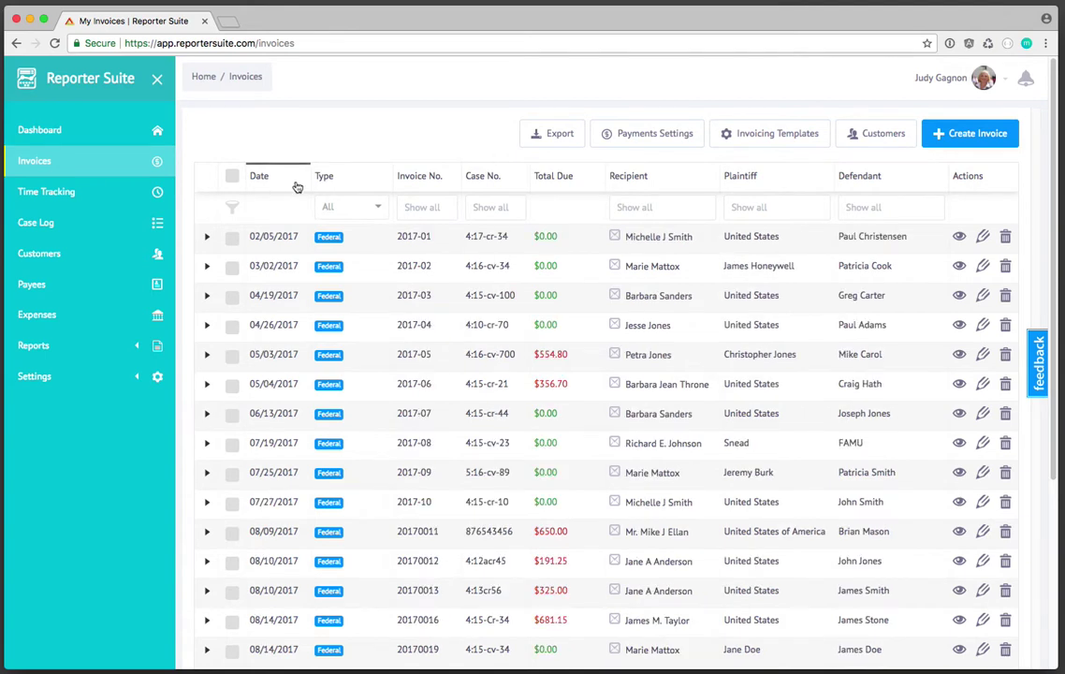
{"action": "left_click", "coordinate": [297, 185]}
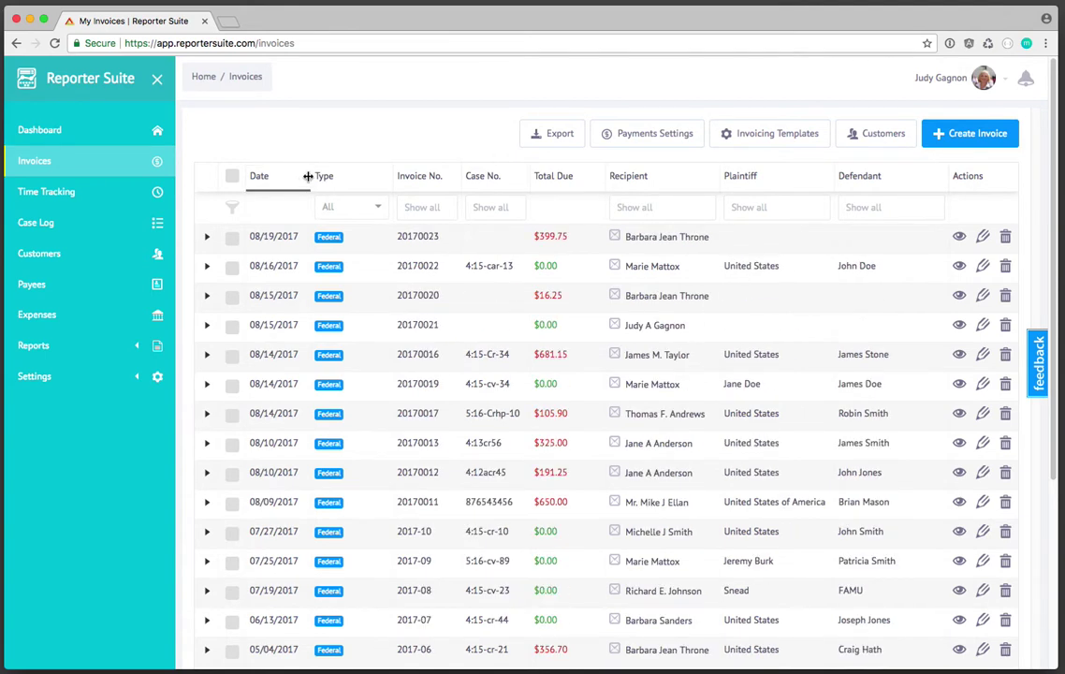
{"action": "left_click_drag", "start_coordinate": [311, 176], "coordinate": [342, 178]}
{"action": "left_click", "coordinate": [311, 178]}
{"action": "left_click", "coordinate": [311, 178]}
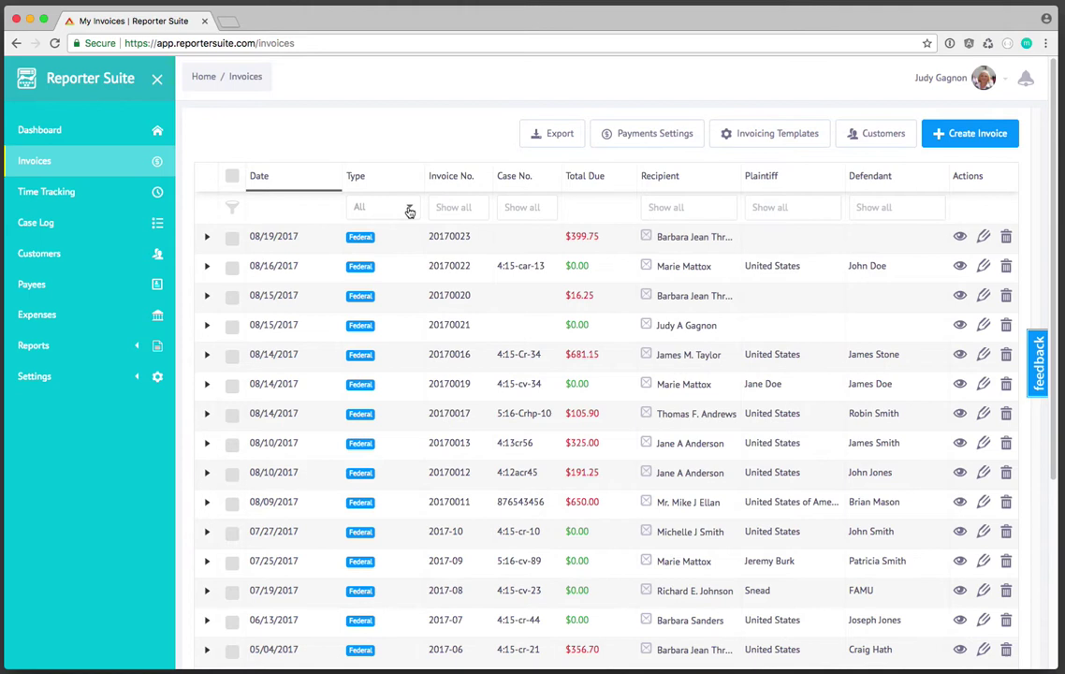
- Widen the Type column and filter the list to Federal invoices
{"action": "left_click", "coordinate": [406, 208]}
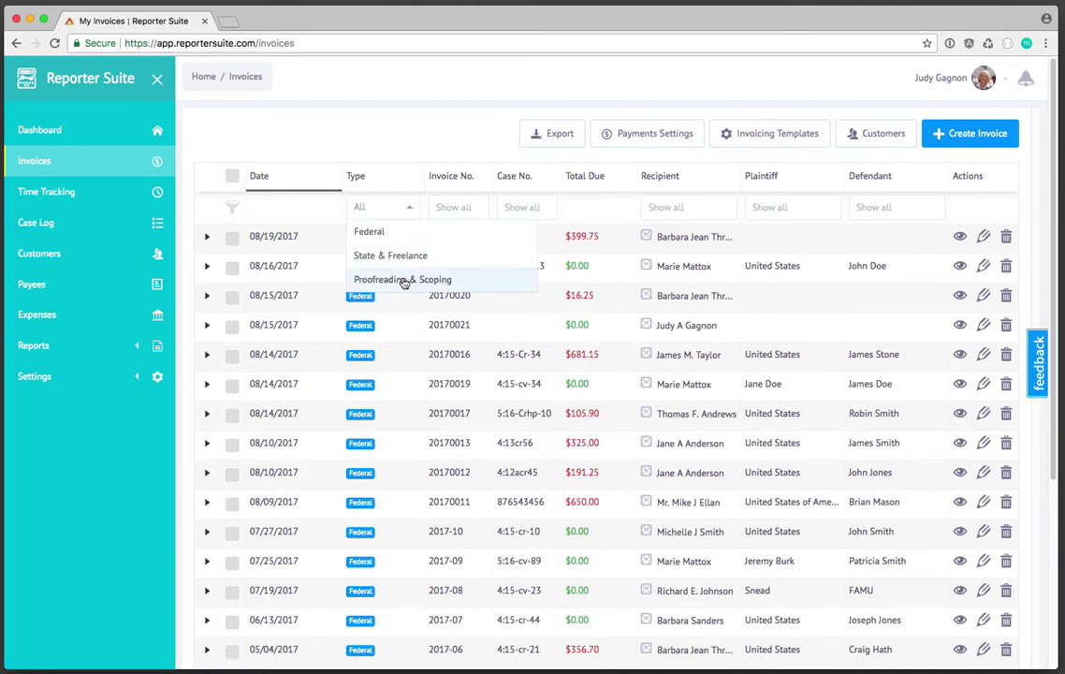
{"action": "left_click", "coordinate": [403, 279]}
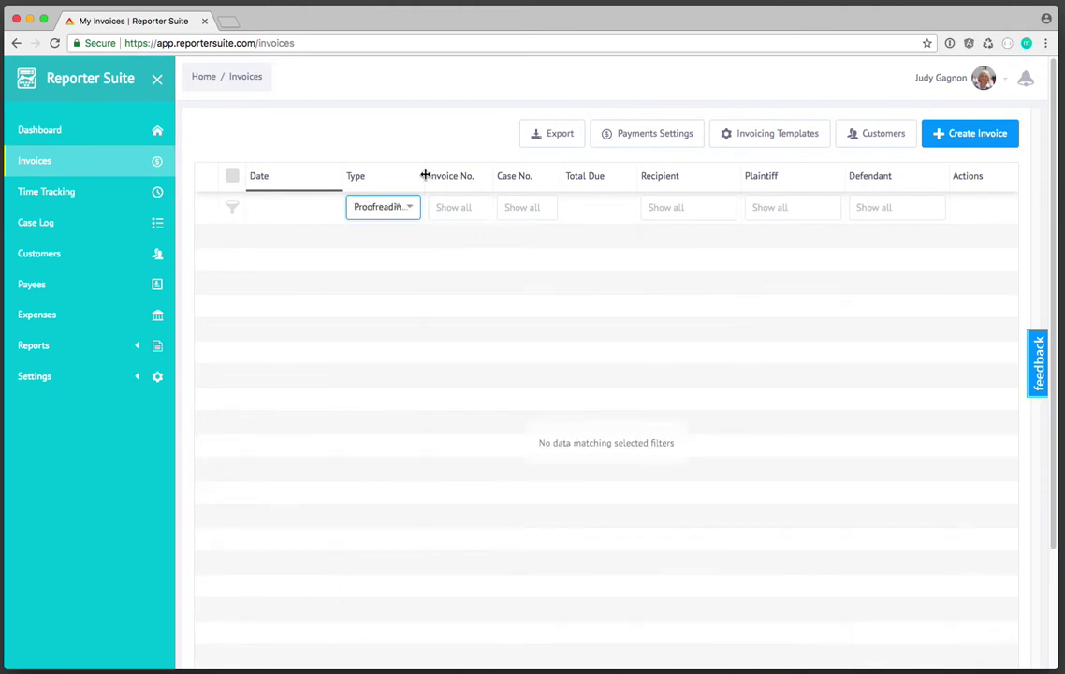
{"action": "left_click_drag", "start_coordinate": [425, 175], "coordinate": [493, 174]}
{"action": "left_click", "coordinate": [476, 207]}
{"action": "left_click", "coordinate": [437, 257]}
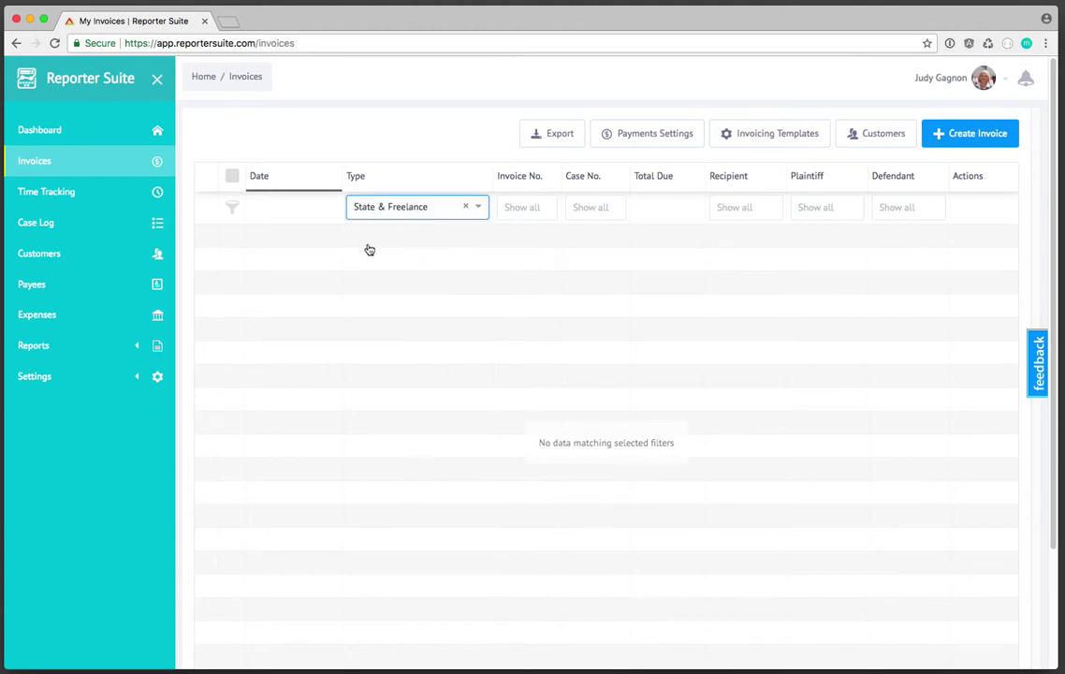
{"action": "left_click", "coordinate": [479, 208]}
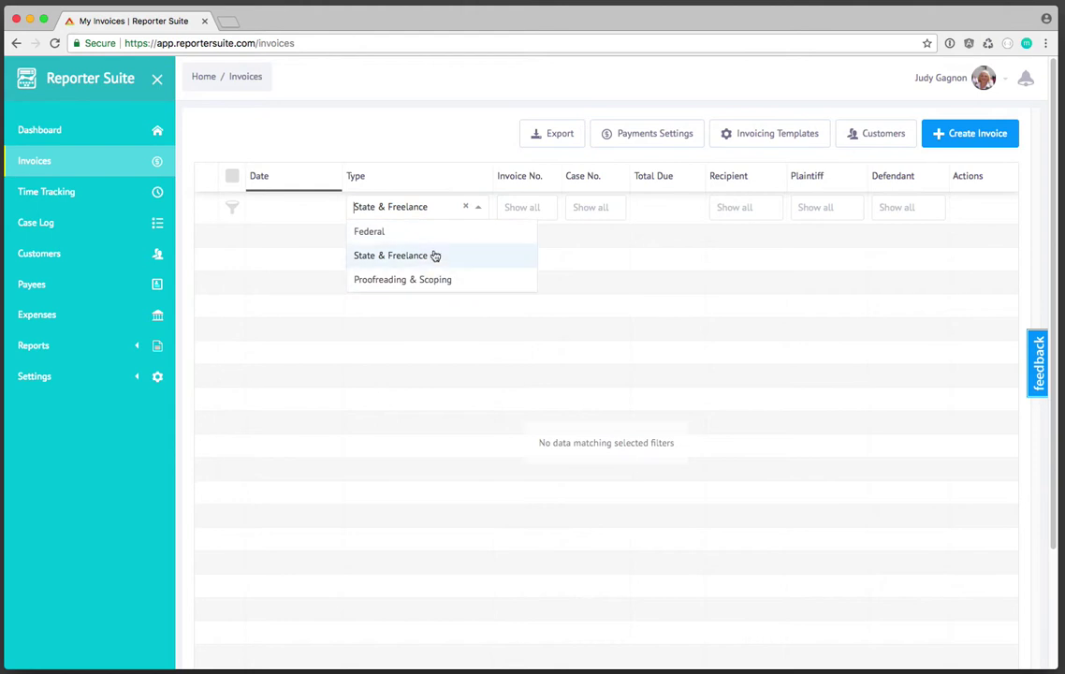
{"action": "left_click", "coordinate": [371, 234]}
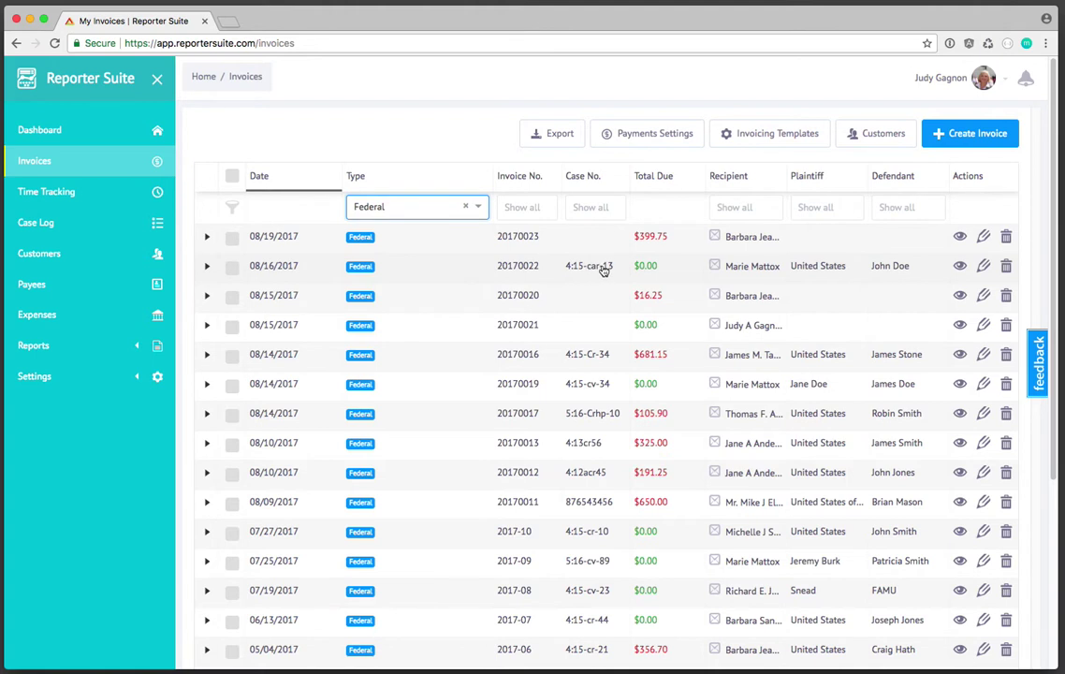
- Open the 08/16/2017 invoice 20170022 for editing and scroll down to its $0.00 total due
{"action": "left_click", "coordinate": [592, 269]}
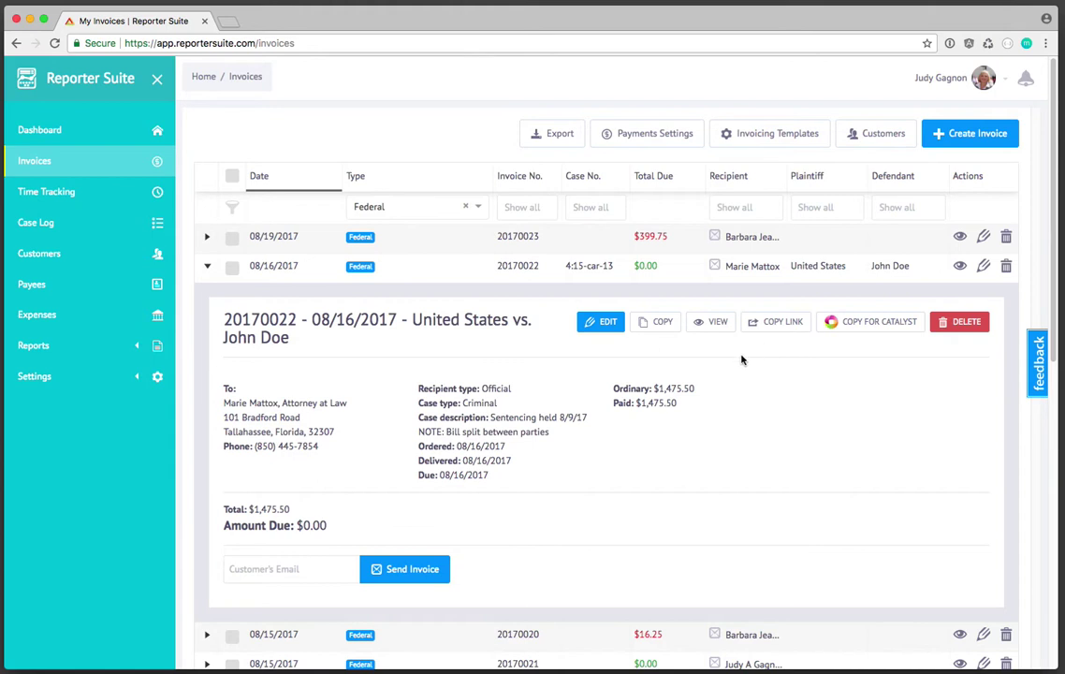
{"action": "left_click", "coordinate": [606, 324]}
{"action": "scroll", "coordinate": [590, 346], "scroll_direction": "down", "scroll_amount": 3}
{"action": "scroll", "coordinate": [597, 457], "scroll_direction": "down", "scroll_amount": 5}
{"action": "scroll", "coordinate": [594, 461], "scroll_direction": "down", "scroll_amount": 6}
{"action": "scroll", "coordinate": [581, 469], "scroll_direction": "down", "scroll_amount": 4}
{"action": "scroll", "coordinate": [548, 349], "scroll_direction": "down", "scroll_amount": 6}
{"action": "scroll", "coordinate": [538, 402], "scroll_direction": "down", "scroll_amount": 6}
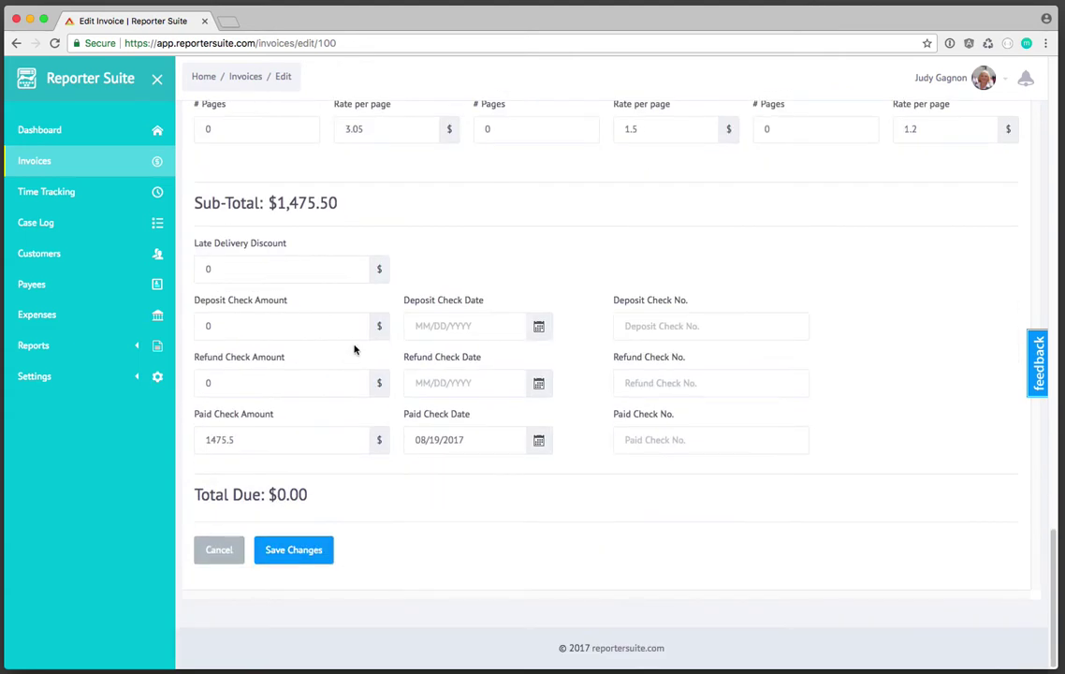
- Cancel editing, open invoice 20170022's shared view in a new tab, and copy its share link
{"action": "left_click", "coordinate": [219, 554]}
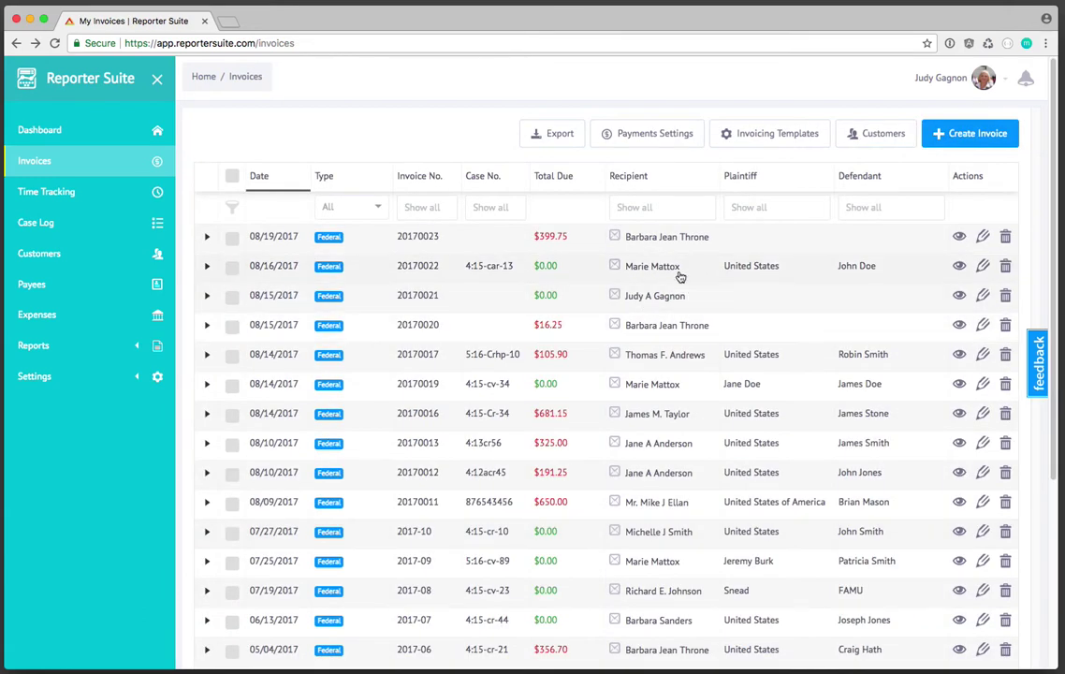
{"action": "left_click", "coordinate": [671, 270]}
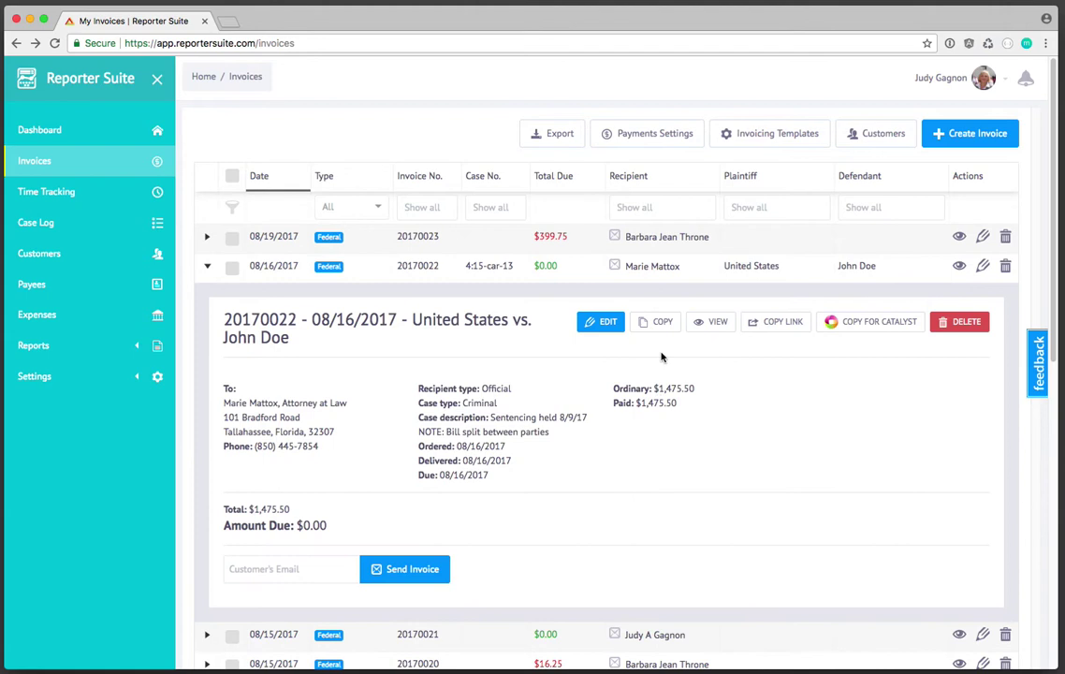
{"action": "left_click", "coordinate": [659, 324]}
{"action": "left_click", "coordinate": [711, 323]}
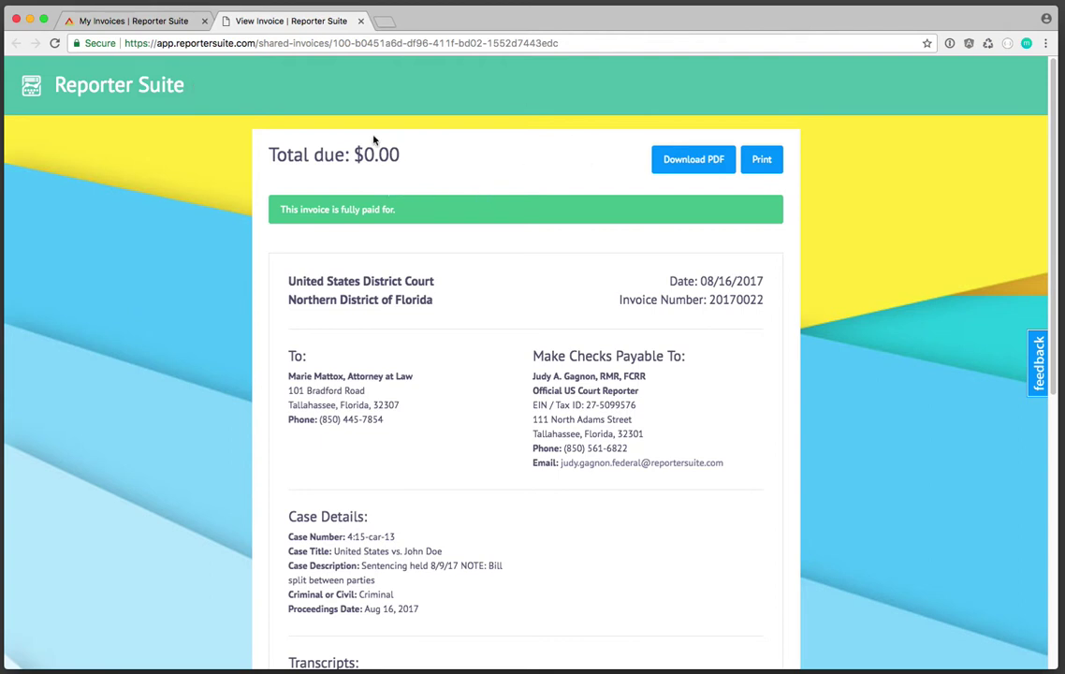
{"action": "left_click", "coordinate": [159, 20]}
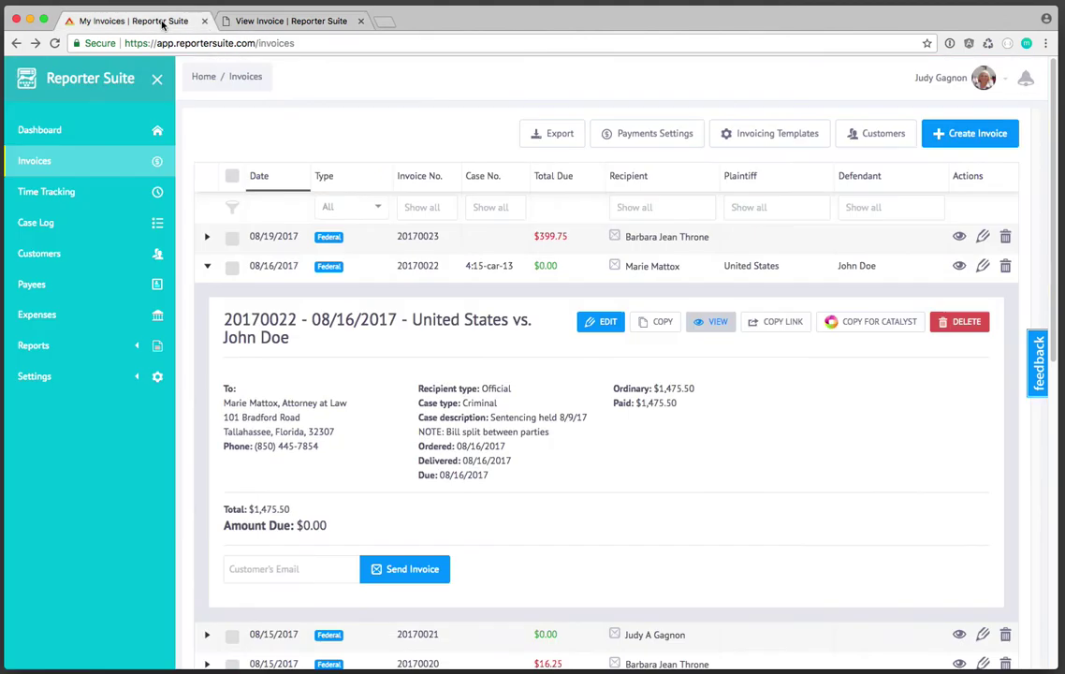
{"action": "left_click", "coordinate": [779, 326]}
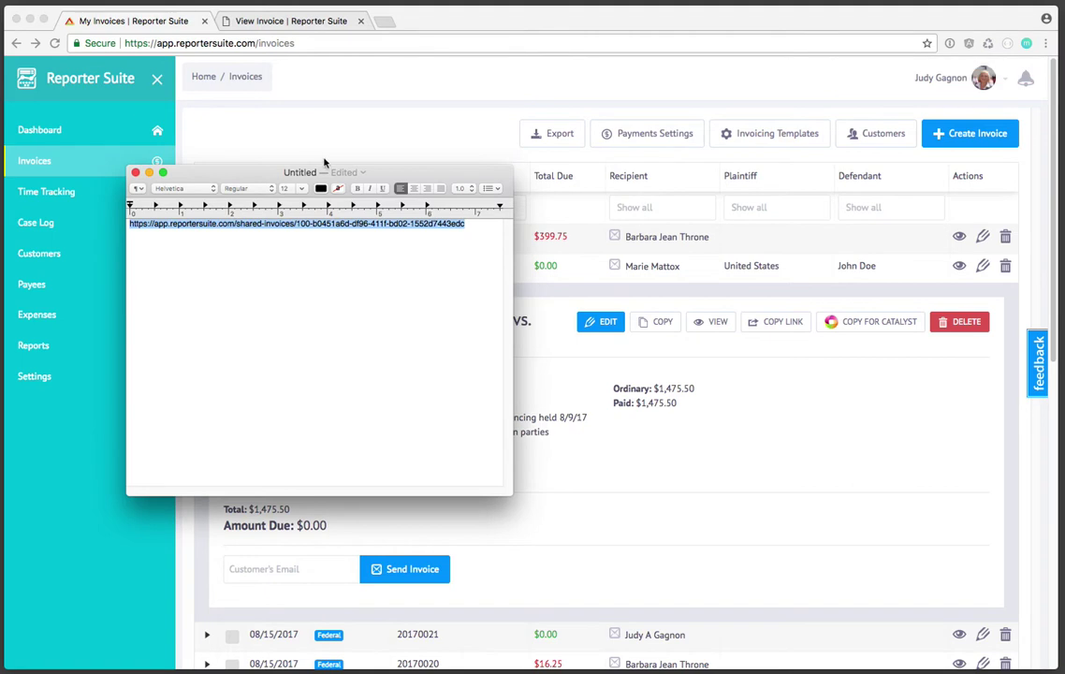
- Paste the share link into an empty TextEdit document to check it, then close TextEdit
{"action": "left_click_drag", "start_coordinate": [325, 171], "coordinate": [542, 249]}
{"action": "left_click", "coordinate": [685, 302]}
{"action": "key", "text": "super+a"}
{"action": "key", "text": "BackSpace"}
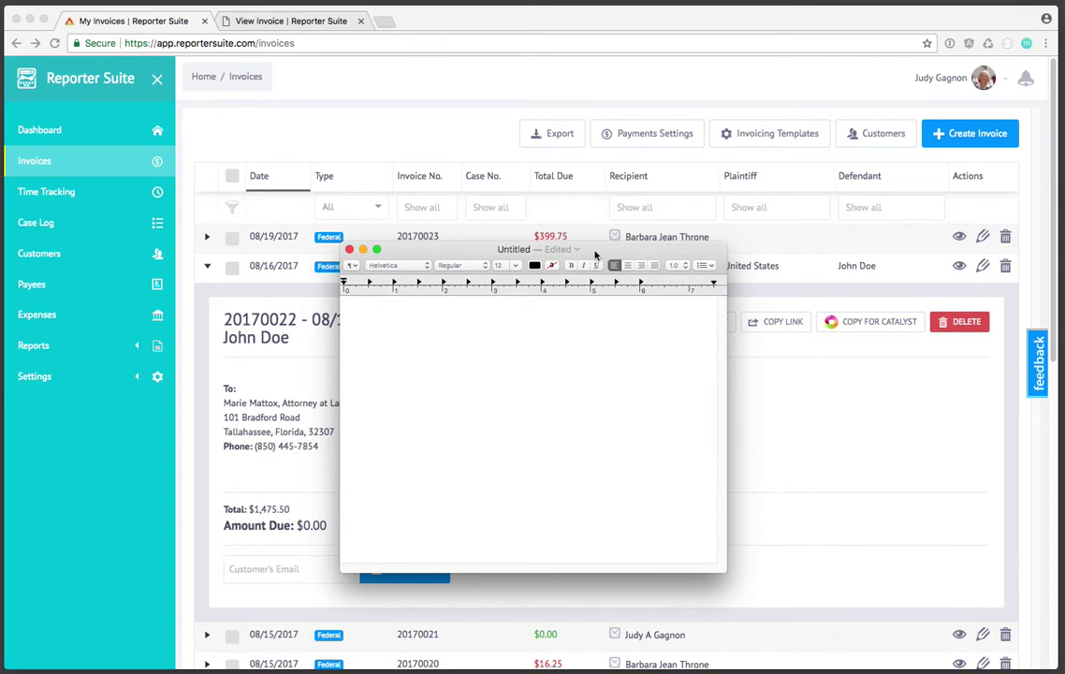
{"action": "left_click_drag", "start_coordinate": [595, 255], "coordinate": [733, 198]}
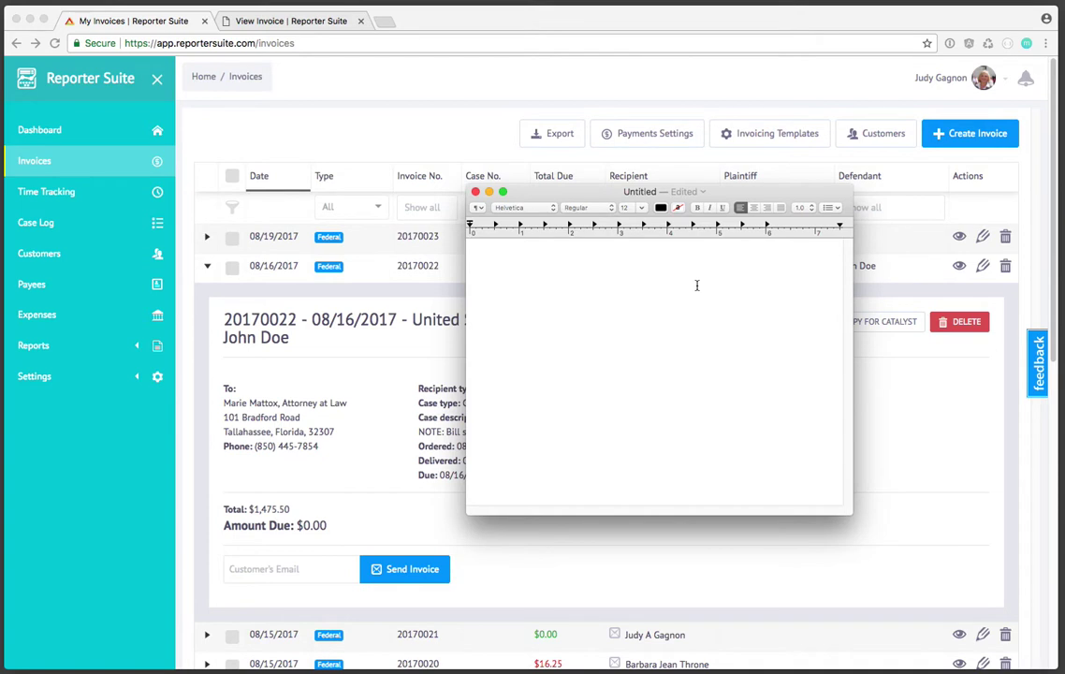
{"action": "right_click", "coordinate": [696, 286]}
{"action": "left_click", "coordinate": [692, 315]}
{"action": "key", "text": "super+v"}
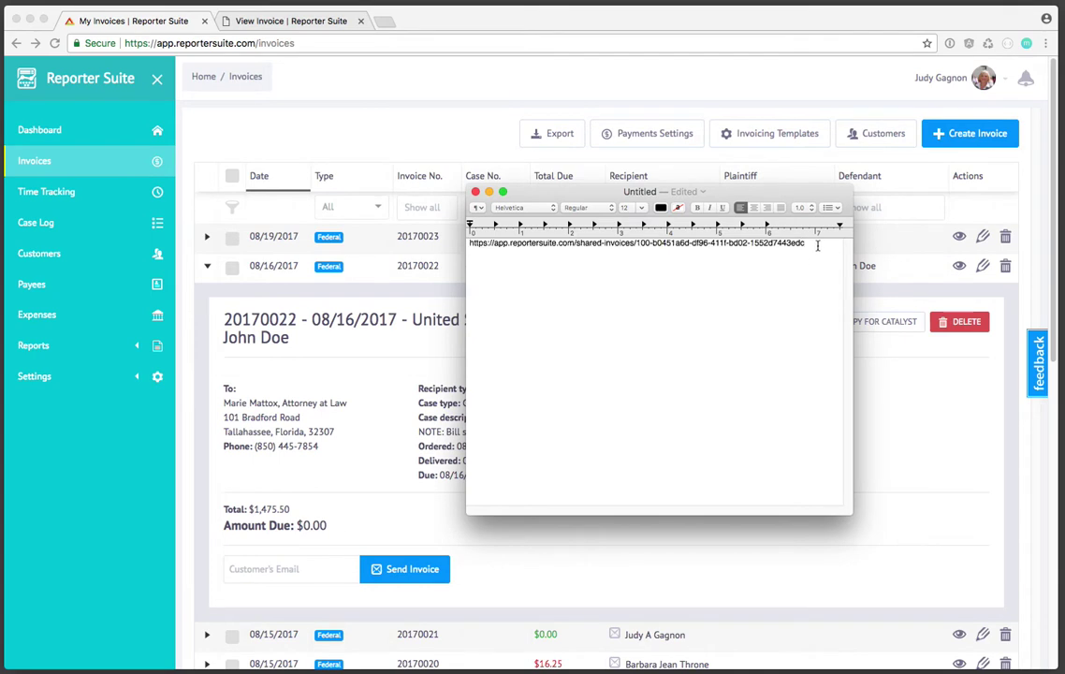
{"action": "left_click_drag", "start_coordinate": [817, 246], "coordinate": [319, 187]}
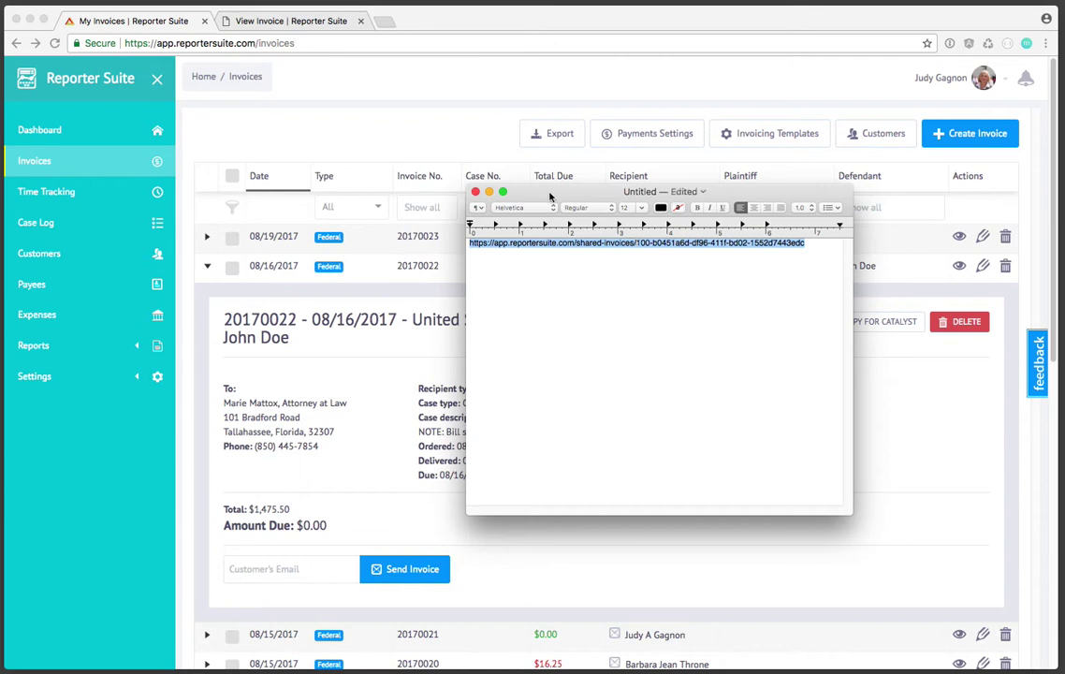
{"action": "left_click", "coordinate": [491, 176]}
- Load the share link in the View Invoice tab to show the fully paid invoice
{"action": "left_click", "coordinate": [325, 19]}
{"action": "left_click", "coordinate": [337, 42]}
{"action": "key", "text": "super+v"}
{"action": "key", "text": "Return"}
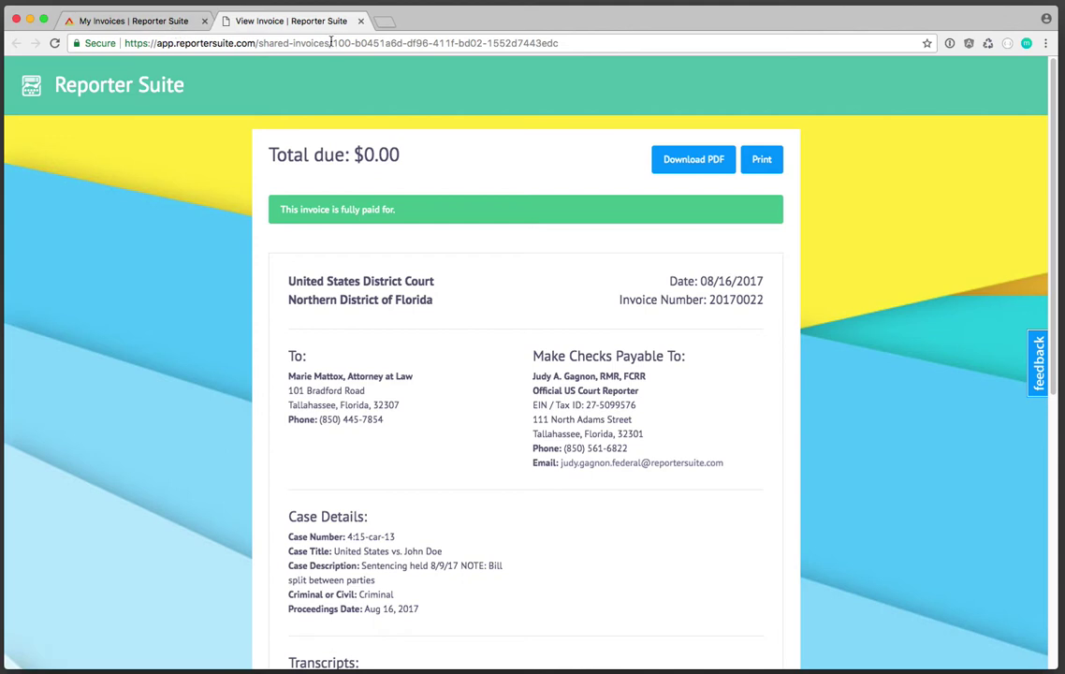
- Check the invoice ID in the address bar, then return to the My Invoices tab
{"action": "left_click_drag", "start_coordinate": [332, 43], "coordinate": [565, 64]}
{"action": "left_click", "coordinate": [490, 79]}
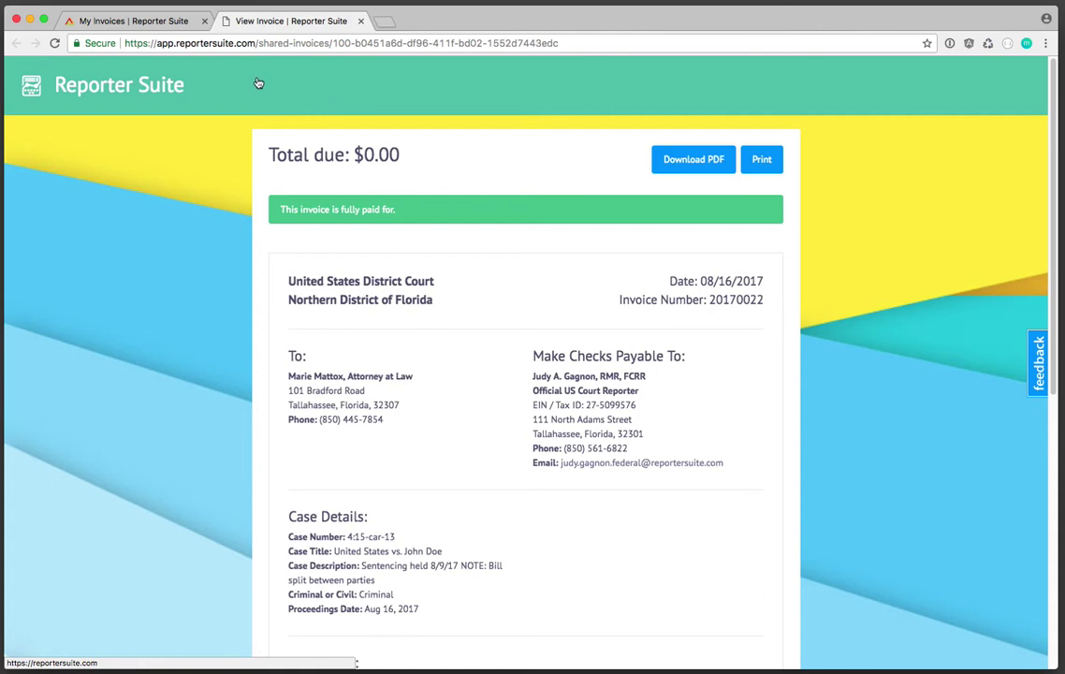
{"action": "left_click", "coordinate": [150, 25]}
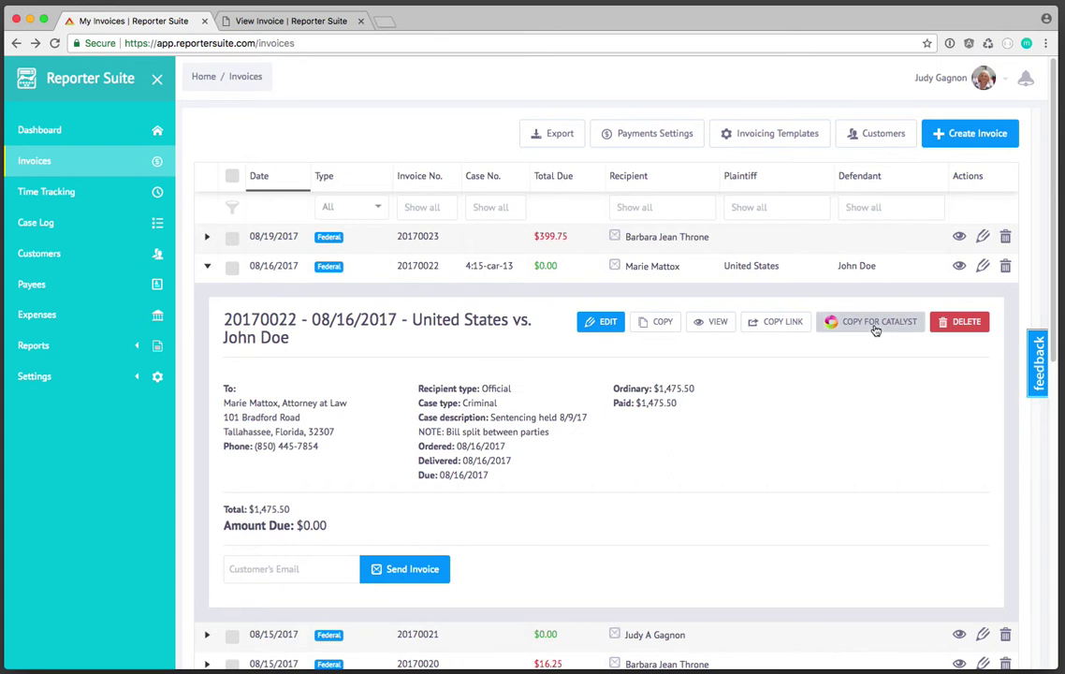
- Start deleting invoice 20170022, cancel at the confirmation prompt, and collapse its details
{"action": "left_click", "coordinate": [875, 323]}
{"action": "left_click", "coordinate": [965, 325]}
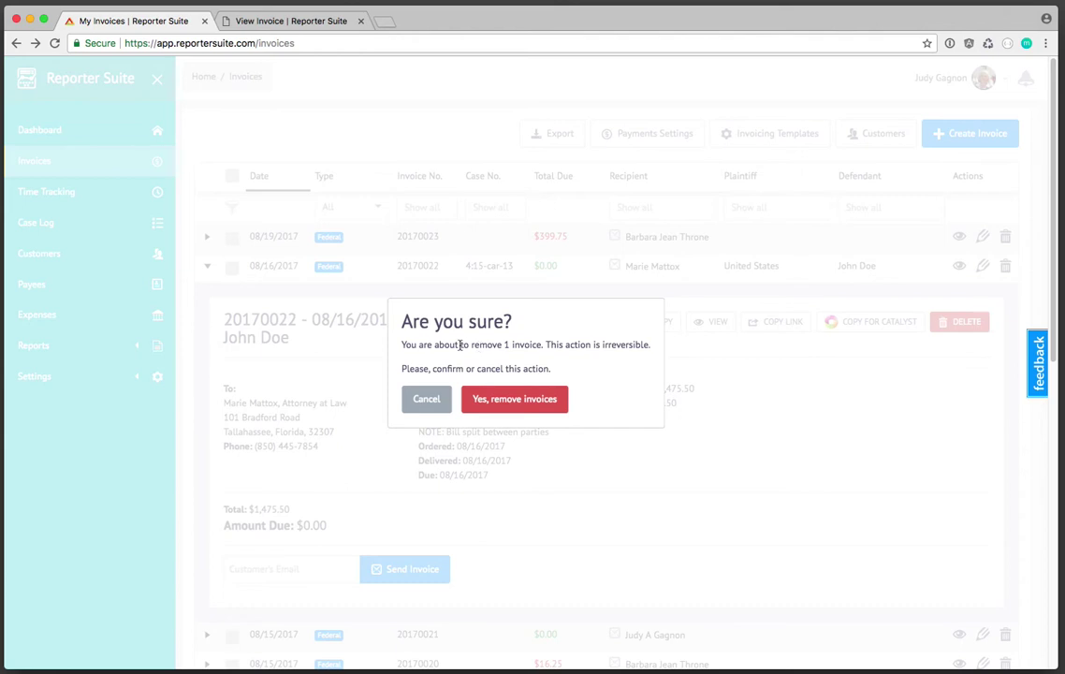
{"action": "left_click", "coordinate": [426, 399]}
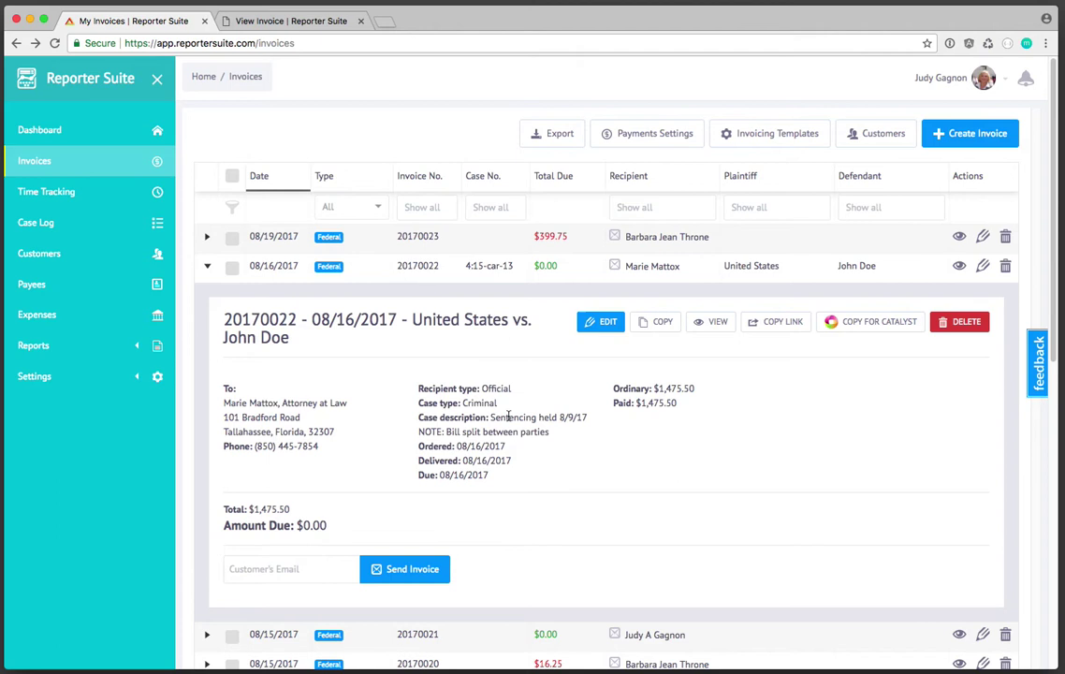
{"action": "left_click", "coordinate": [206, 267]}
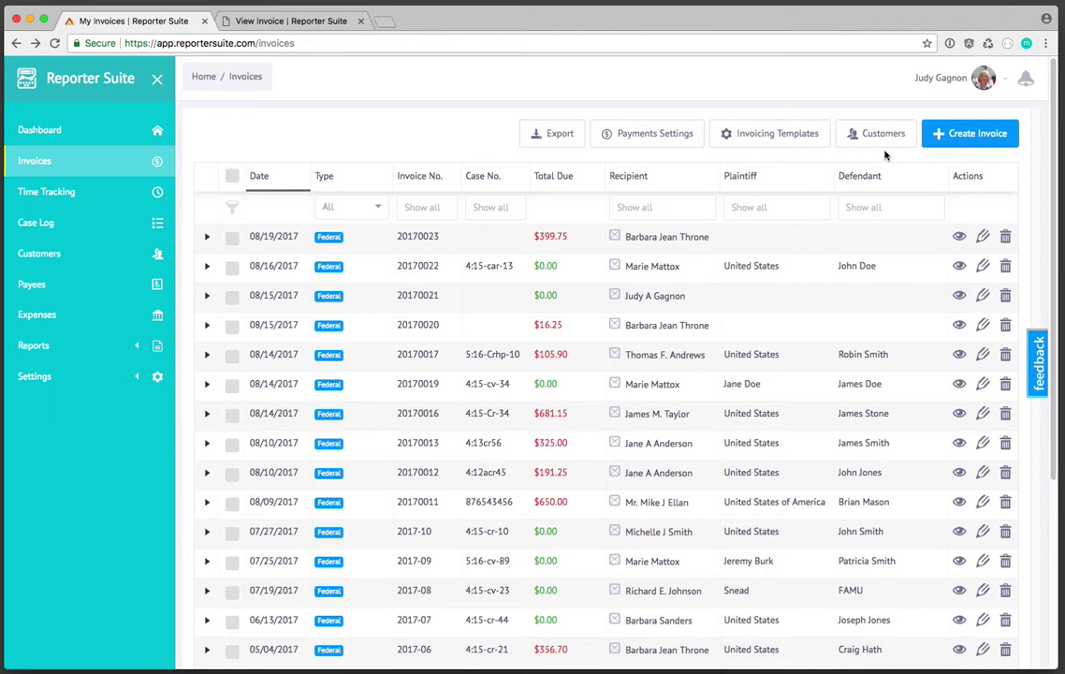
{"action": "left_click", "coordinate": [555, 136]}
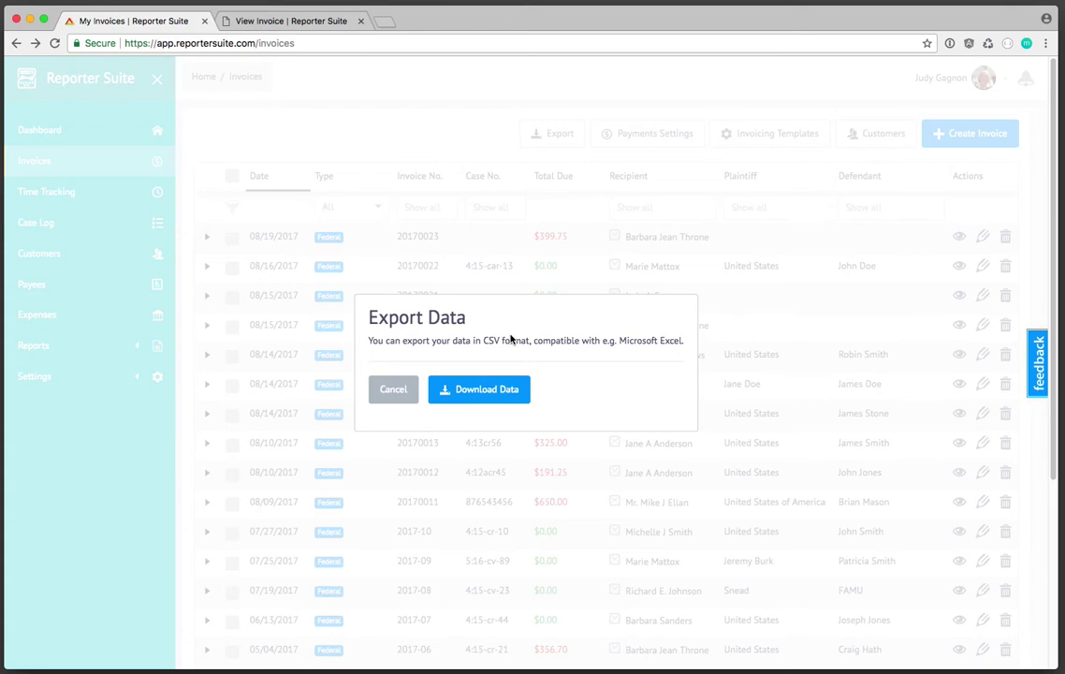
{"action": "left_click", "coordinate": [405, 388]}
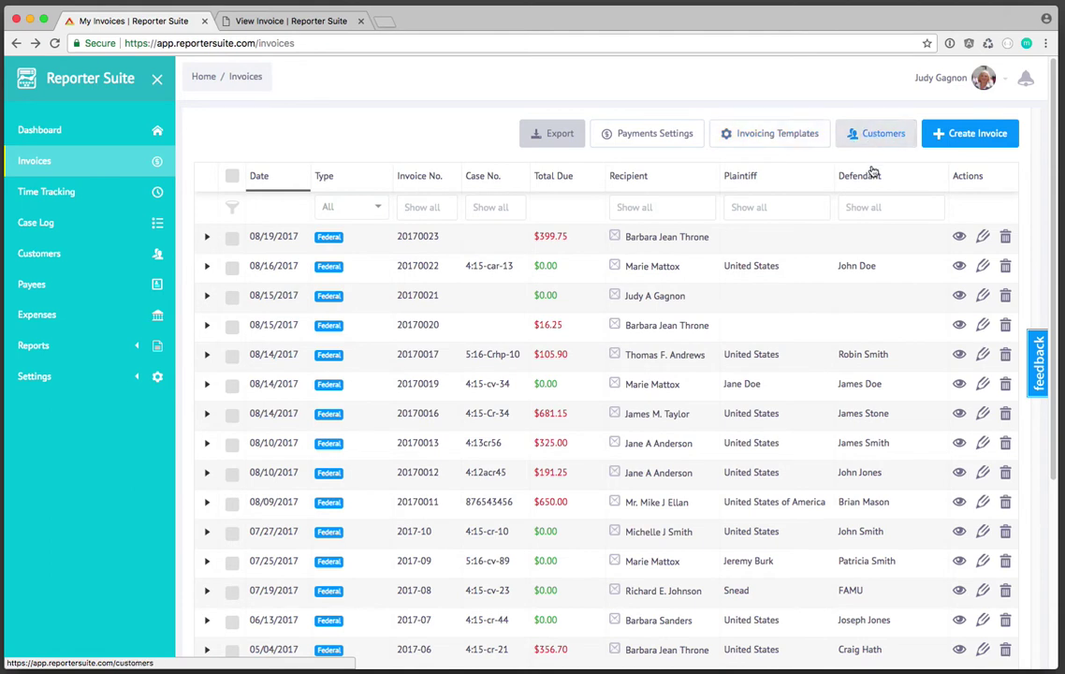
- Start a new invoice with Invoice Type set to Federal
{"action": "left_click", "coordinate": [974, 139]}
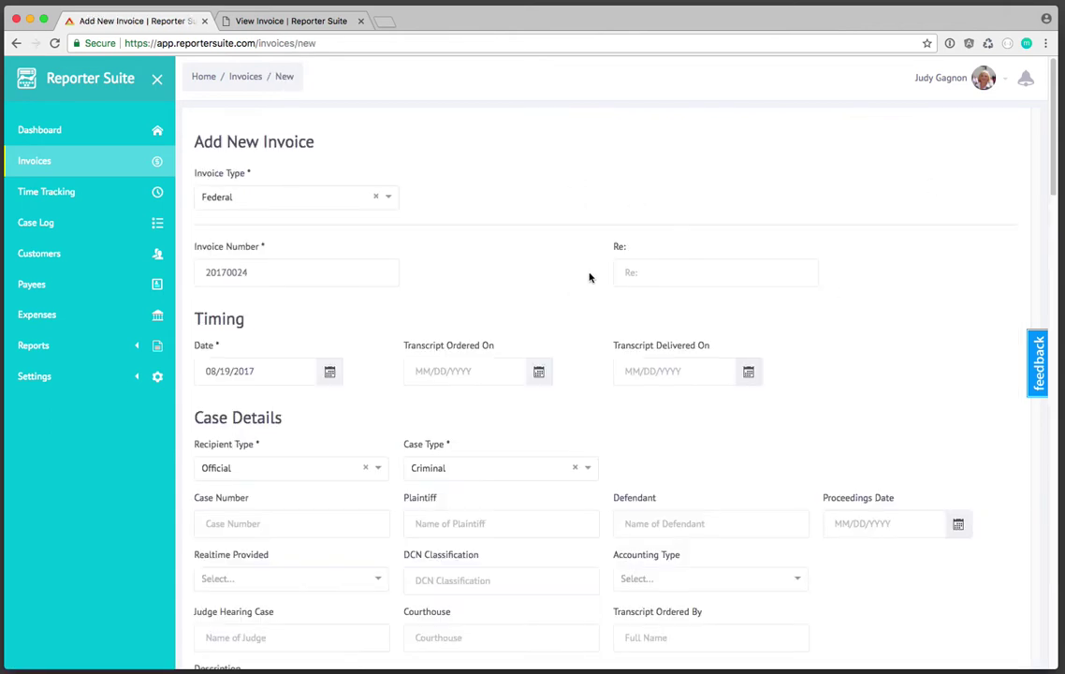
{"action": "left_click", "coordinate": [389, 199]}
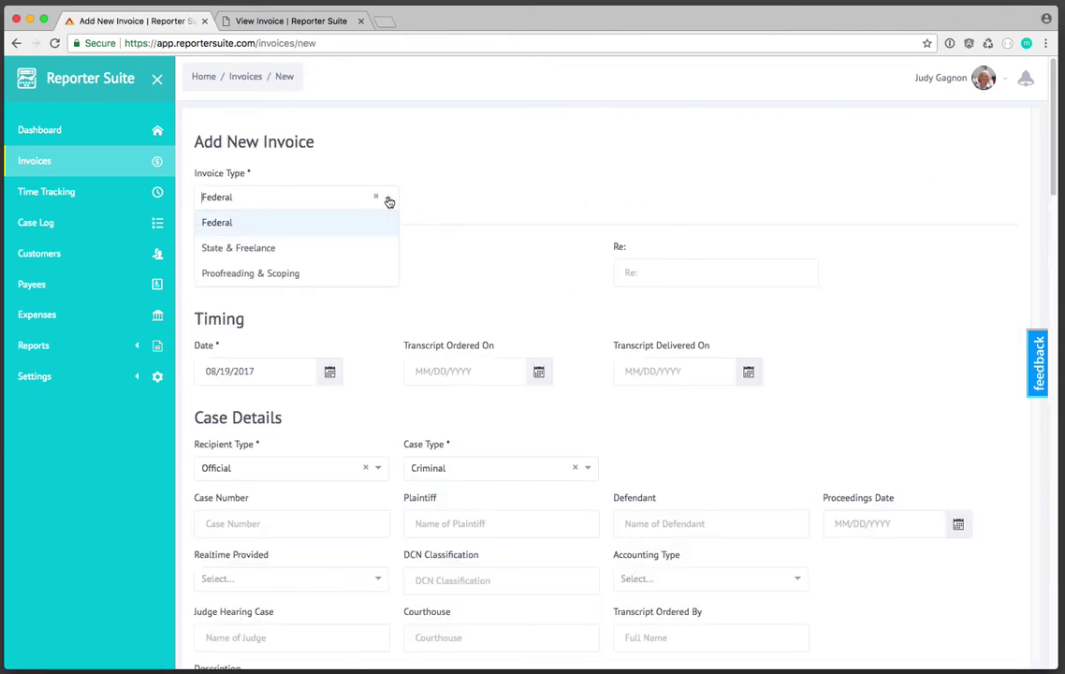
{"action": "left_click", "coordinate": [311, 224]}
{"action": "scroll", "coordinate": [540, 190], "scroll_direction": "down", "scroll_amount": 1}
- Leave invoice number 20170024 unchanged and scroll down to Customer Details
{"action": "left_click", "coordinate": [271, 263]}
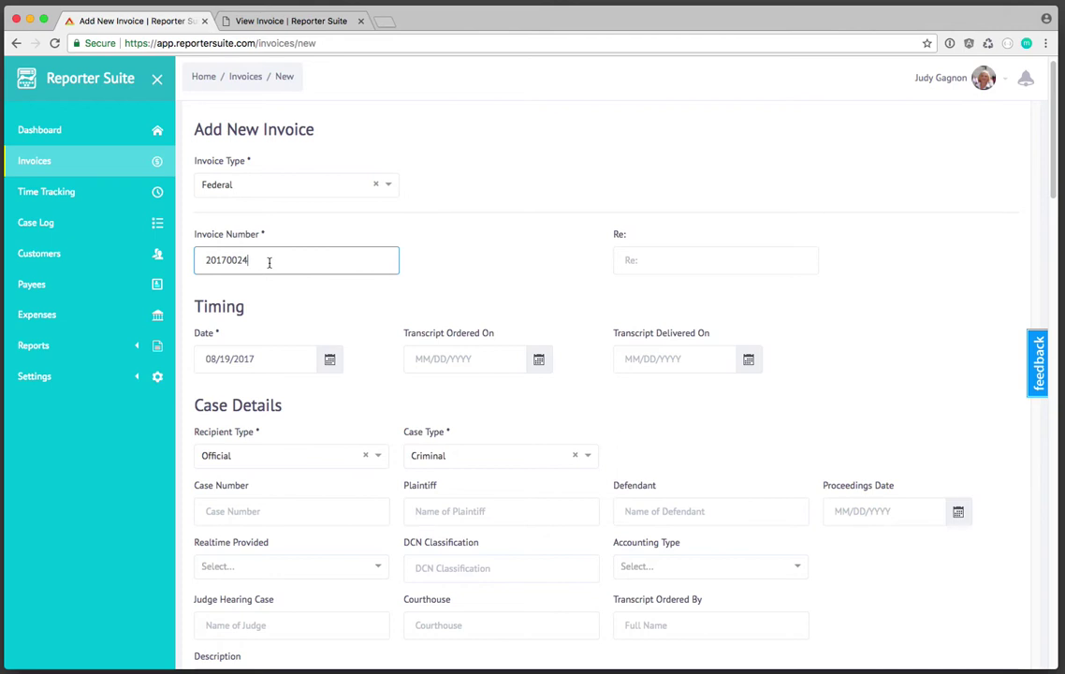
{"action": "left_click_drag", "start_coordinate": [248, 260], "coordinate": [207, 260]}
{"action": "left_click", "coordinate": [330, 259]}
{"action": "left_click", "coordinate": [481, 260]}
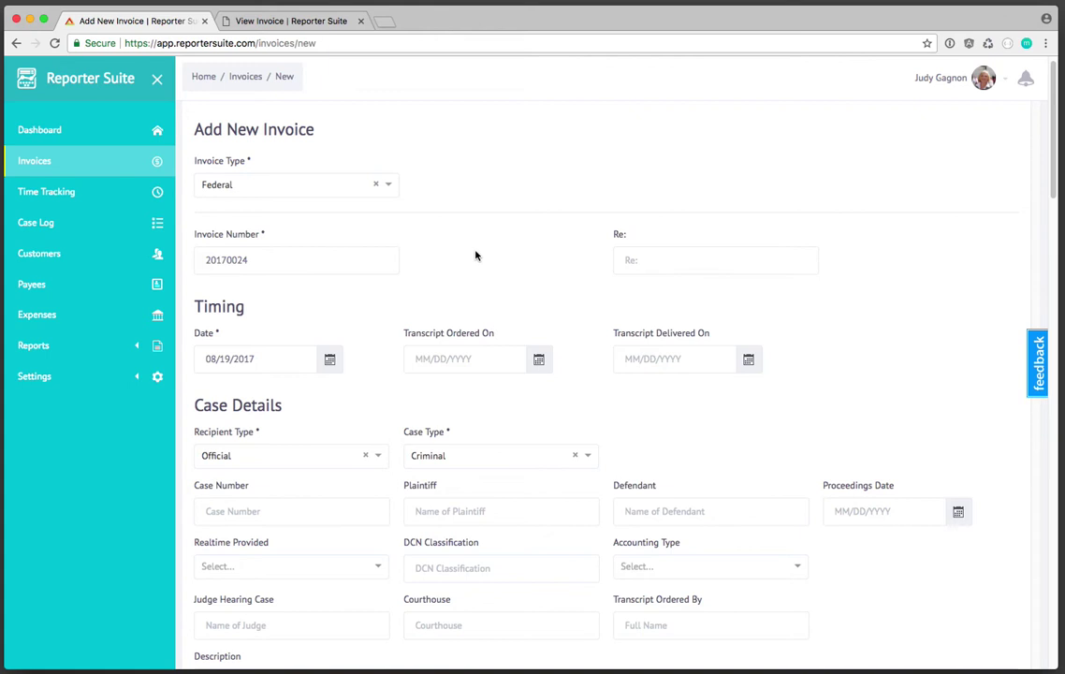
{"action": "scroll", "coordinate": [524, 212], "scroll_direction": "down", "scroll_amount": 1}
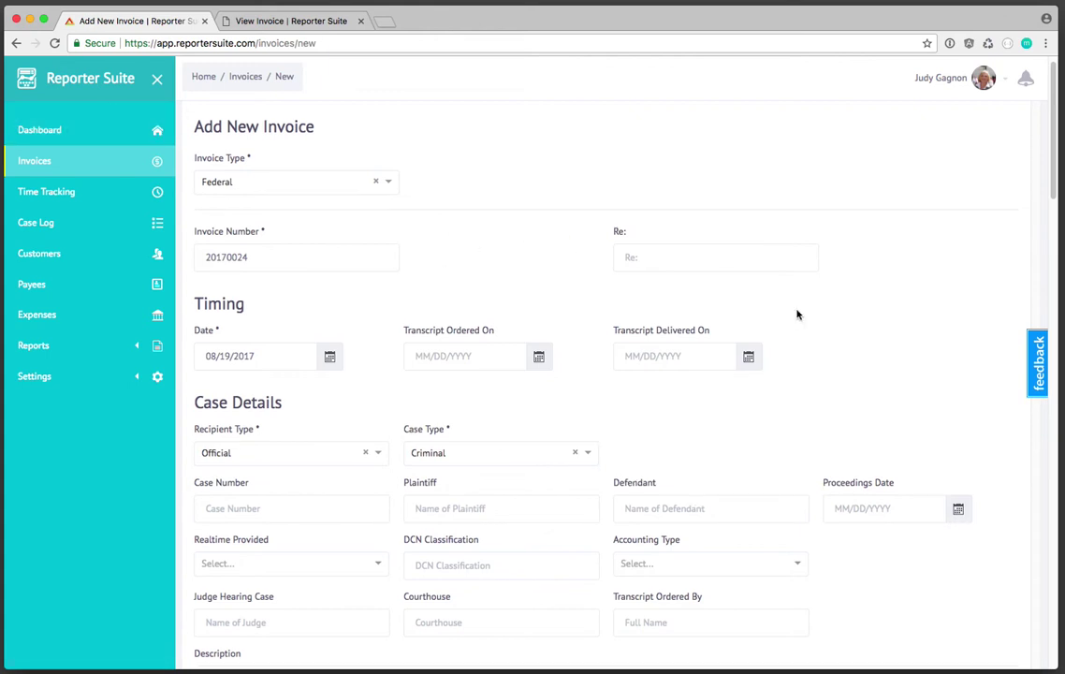
{"action": "scroll", "coordinate": [796, 312], "scroll_direction": "down", "scroll_amount": 2}
{"action": "scroll", "coordinate": [888, 317], "scroll_direction": "down", "scroll_amount": 1}
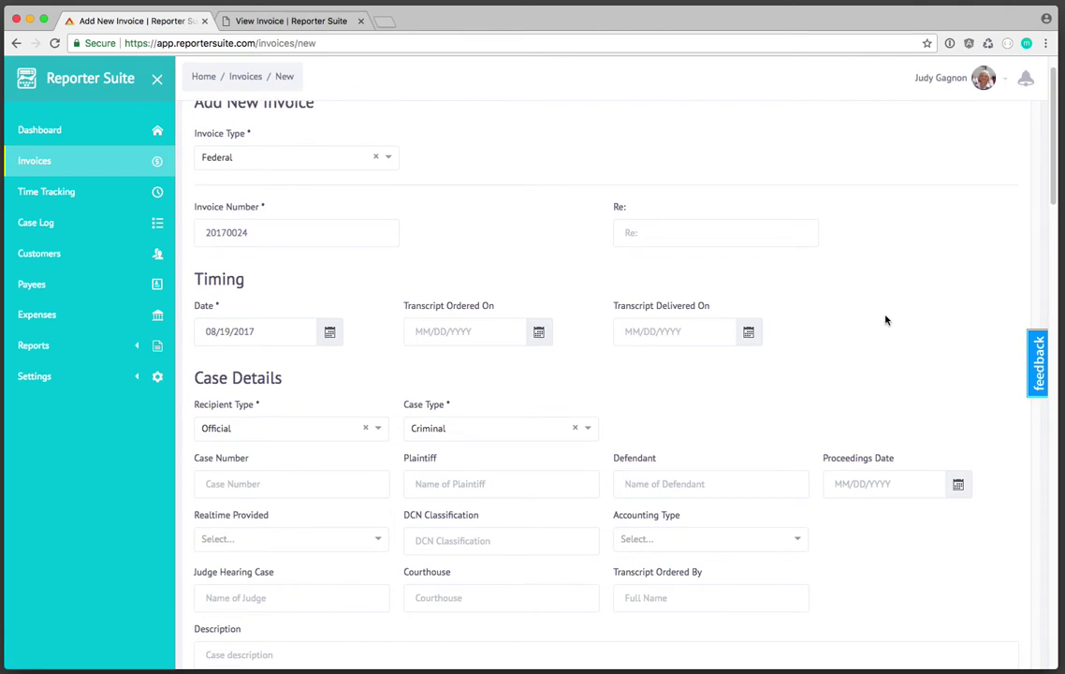
{"action": "scroll", "coordinate": [886, 320], "scroll_direction": "down", "scroll_amount": 4}
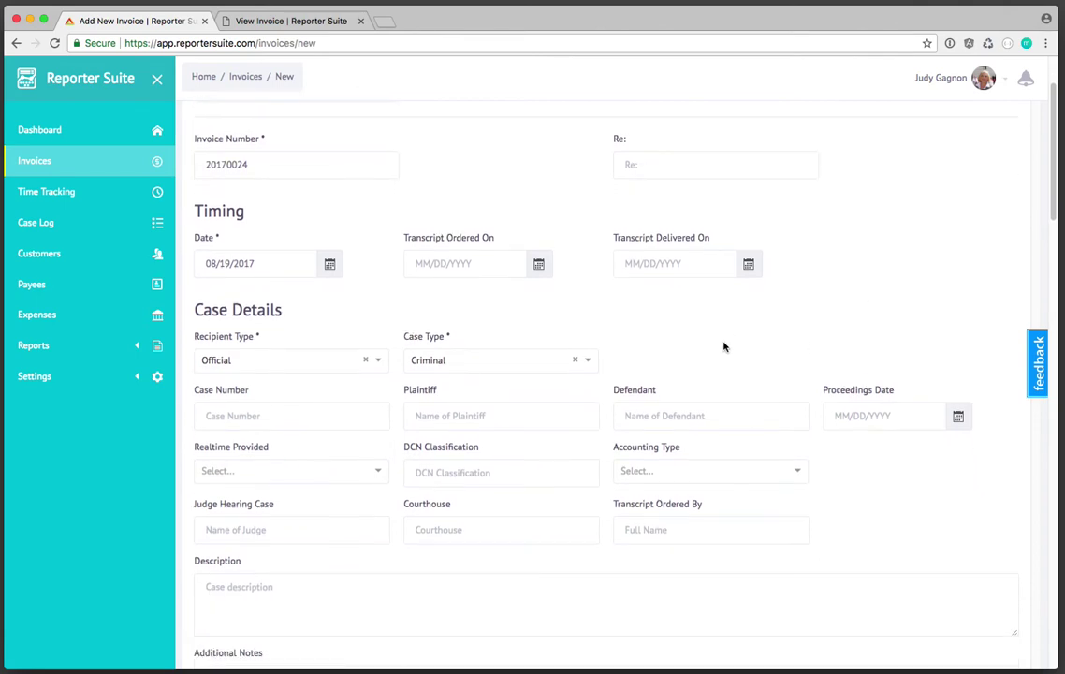
{"action": "scroll", "coordinate": [724, 347], "scroll_direction": "down", "scroll_amount": 2}
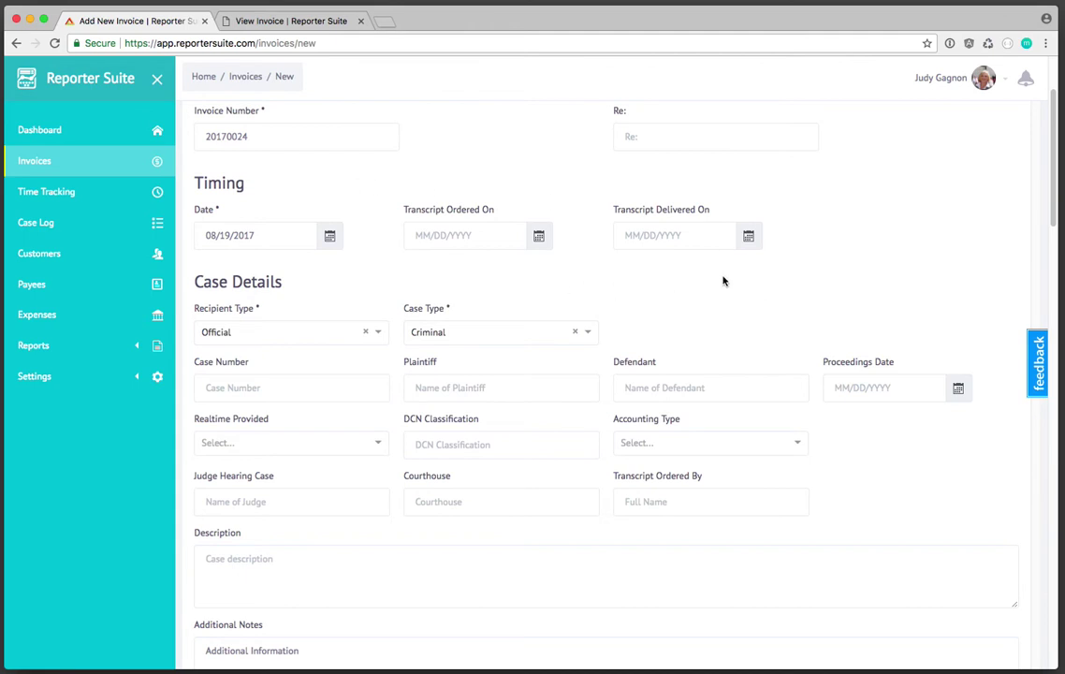
{"action": "scroll", "coordinate": [730, 281], "scroll_direction": "down", "scroll_amount": 2}
{"action": "scroll", "coordinate": [827, 399], "scroll_direction": "down", "scroll_amount": 2}
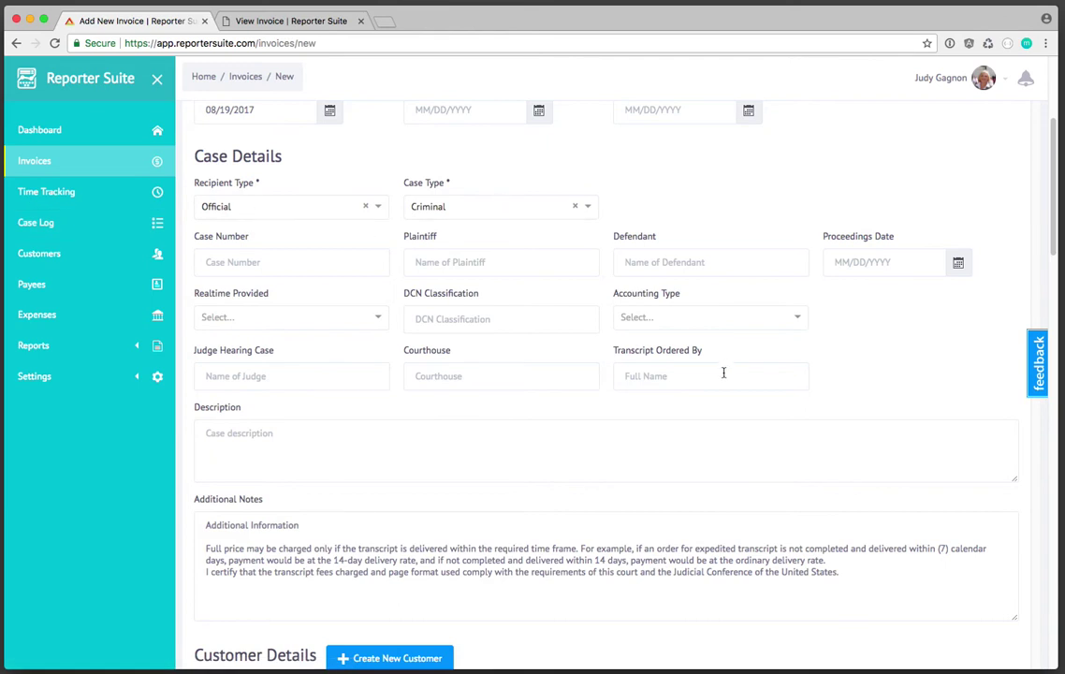
{"action": "scroll", "coordinate": [709, 460], "scroll_direction": "down", "scroll_amount": 1}
{"action": "scroll", "coordinate": [709, 459], "scroll_direction": "down", "scroll_amount": 10}
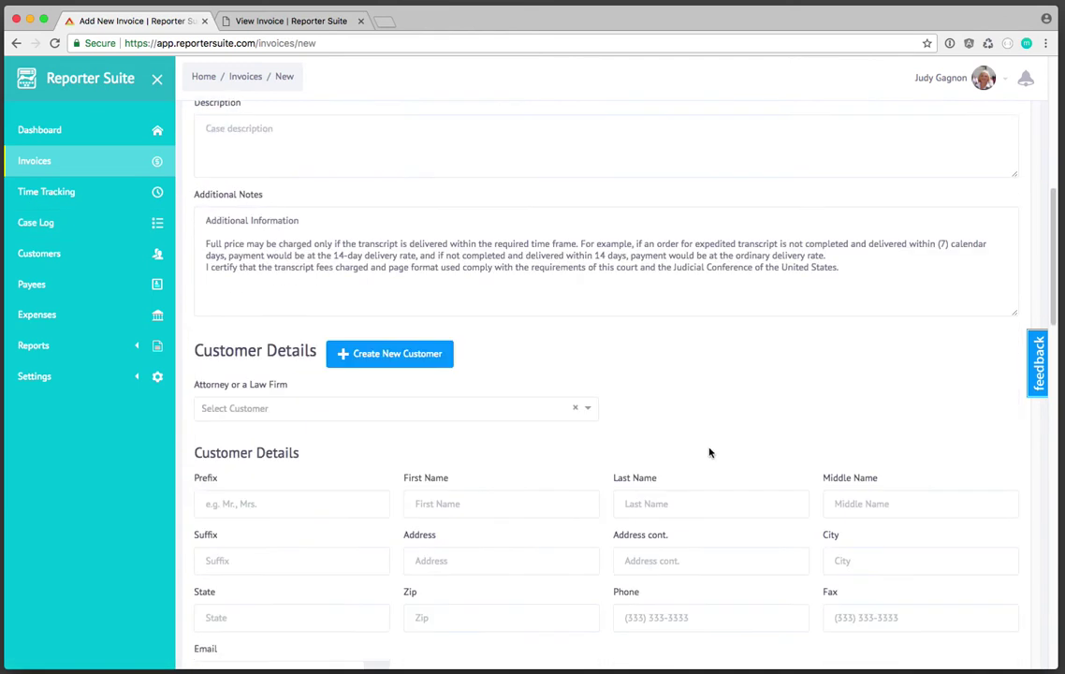
{"action": "scroll", "coordinate": [690, 281], "scroll_direction": "down", "scroll_amount": 2}
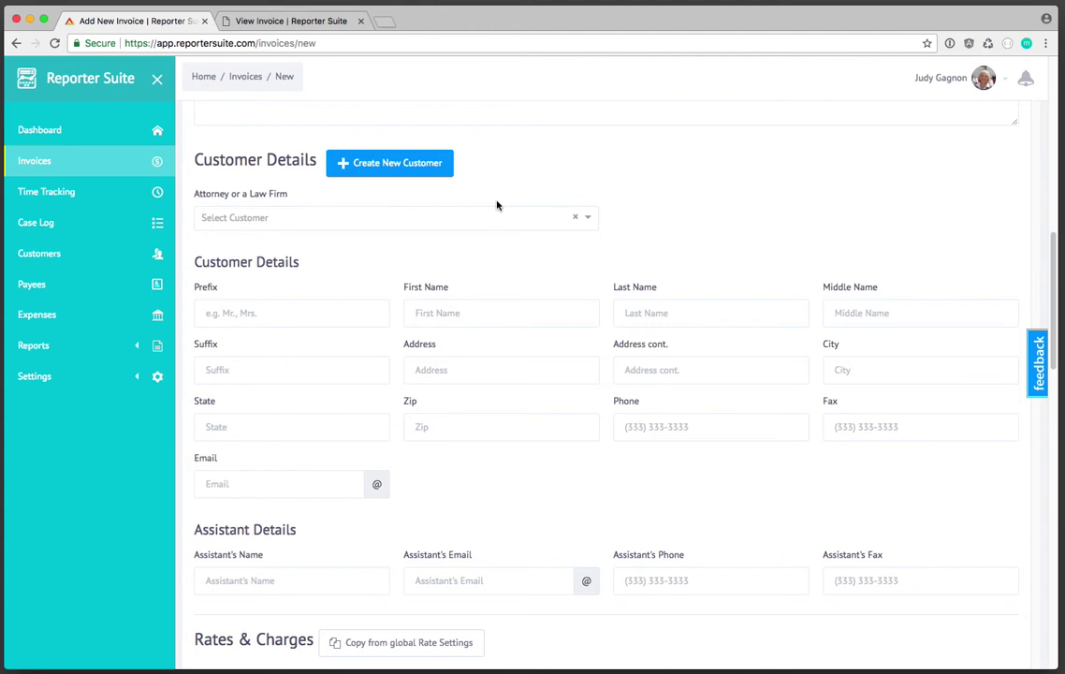
{"action": "left_click", "coordinate": [406, 164]}
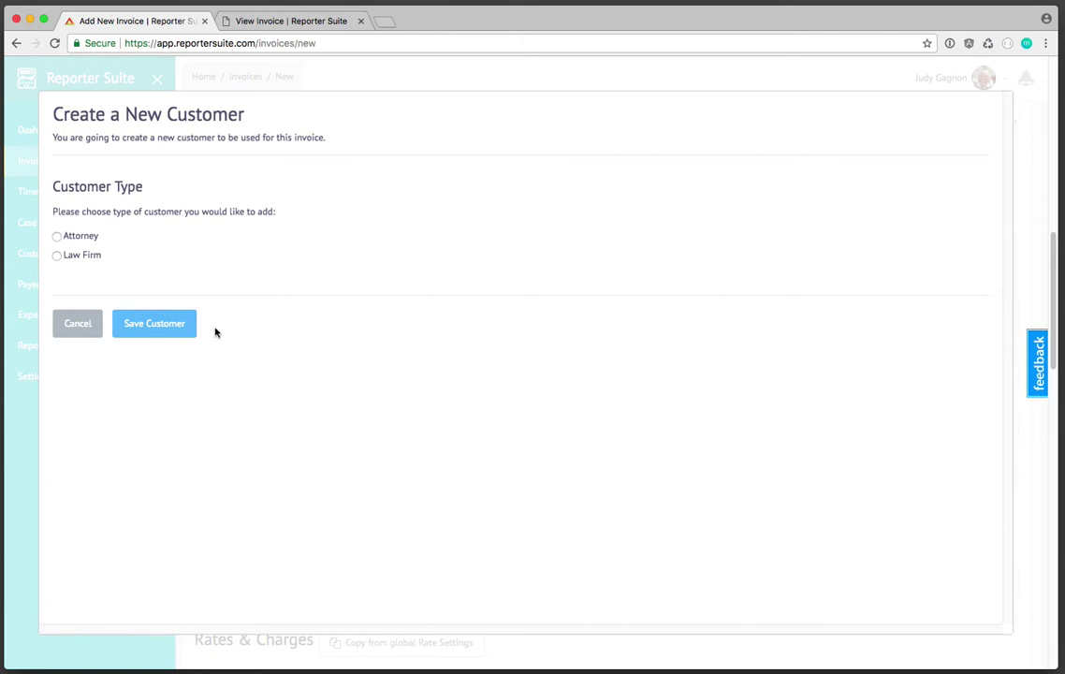
{"action": "left_click", "coordinate": [78, 323]}
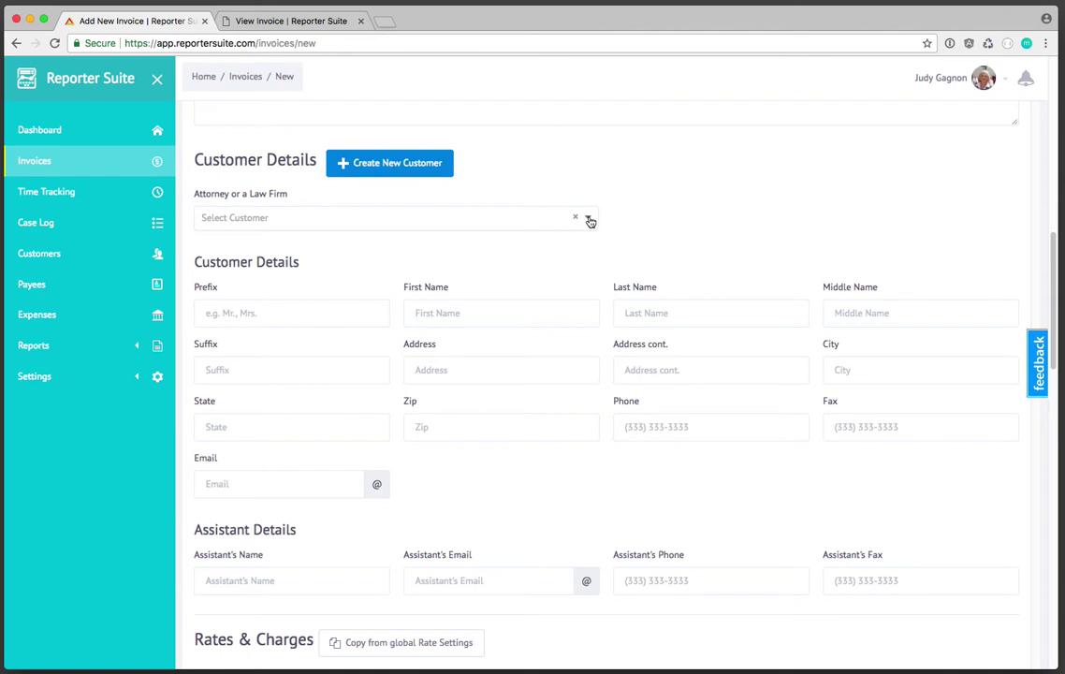
- Search for 'ella' and choose Ellan Legal as the invoice's customer
{"action": "left_click", "coordinate": [590, 221]}
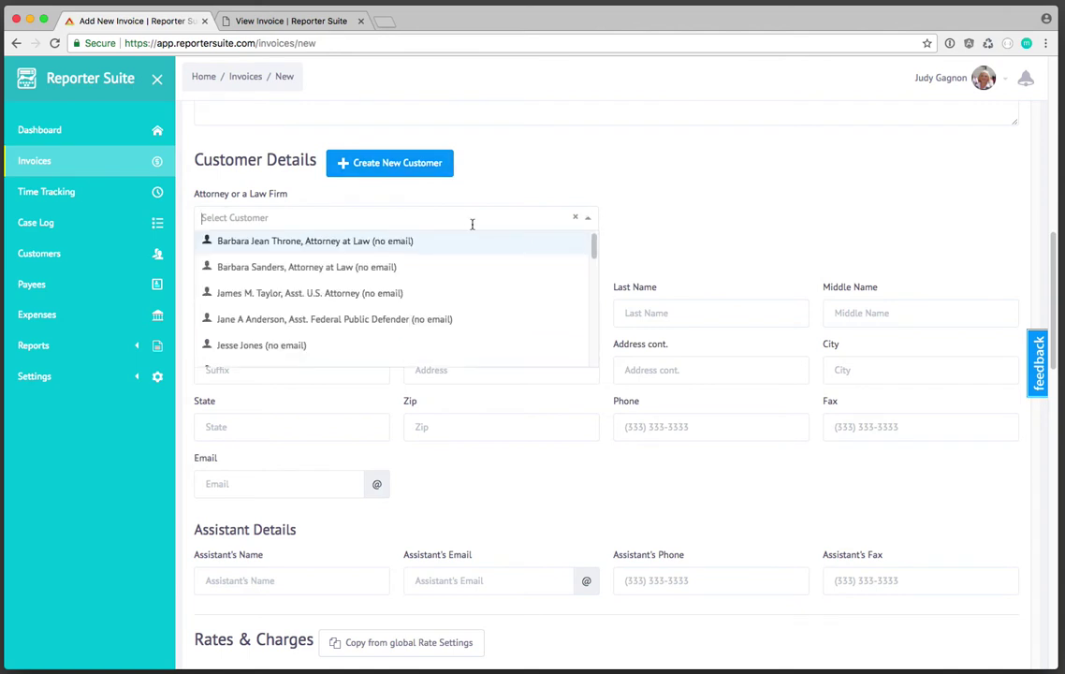
{"action": "type", "text": "ella"}
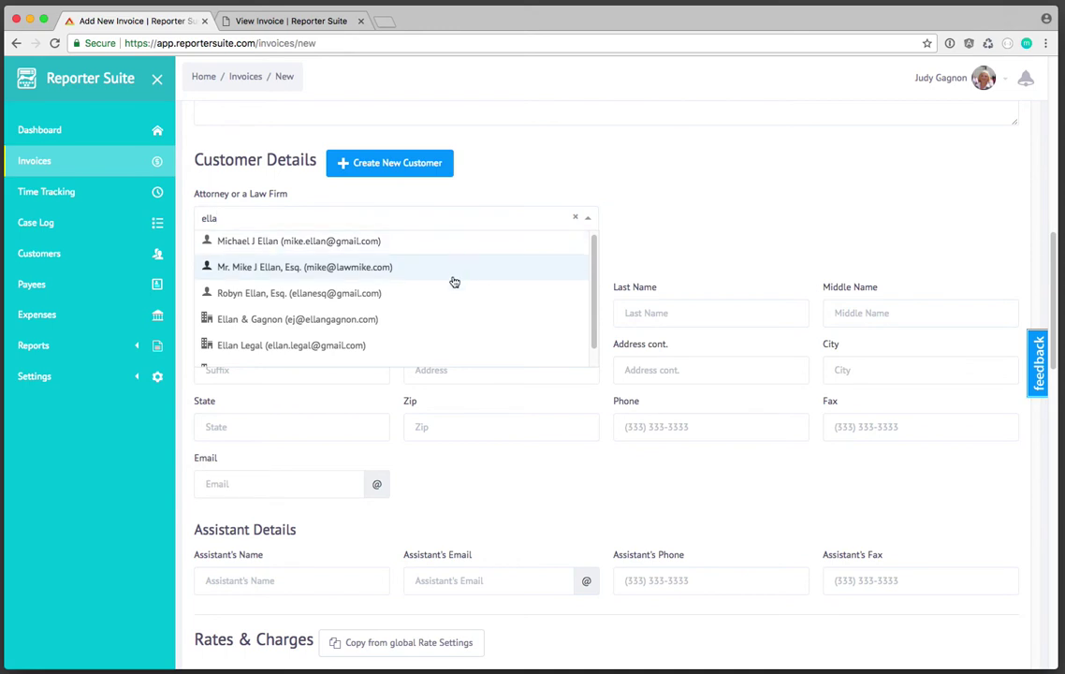
{"action": "scroll", "coordinate": [327, 352], "scroll_direction": "down", "scroll_amount": 1}
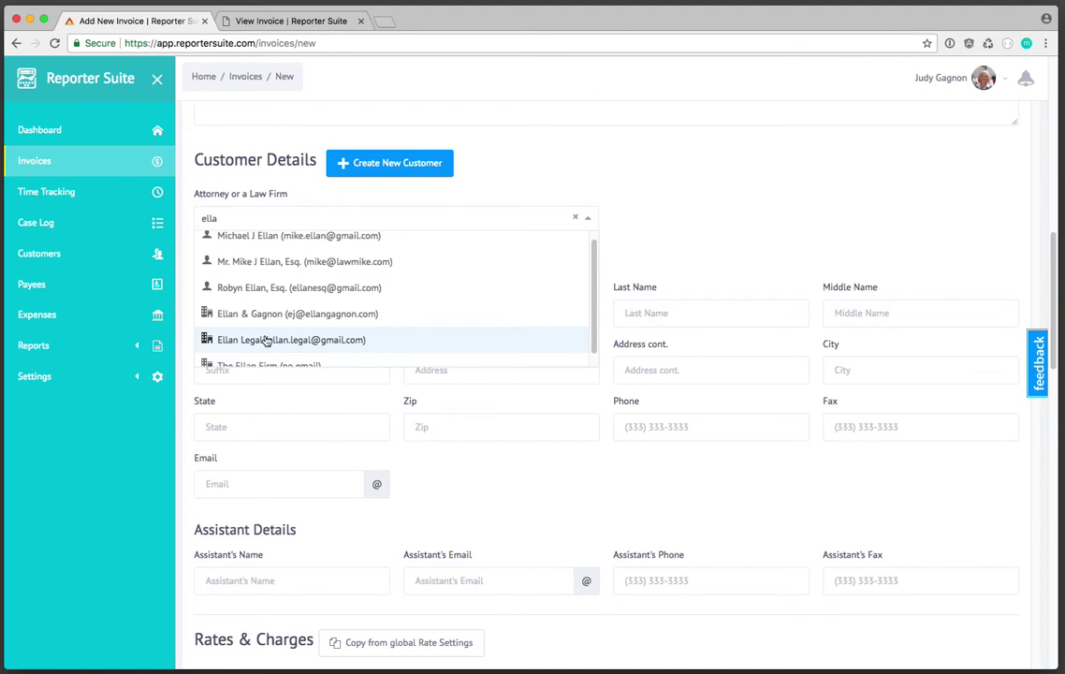
{"action": "left_click", "coordinate": [352, 342]}
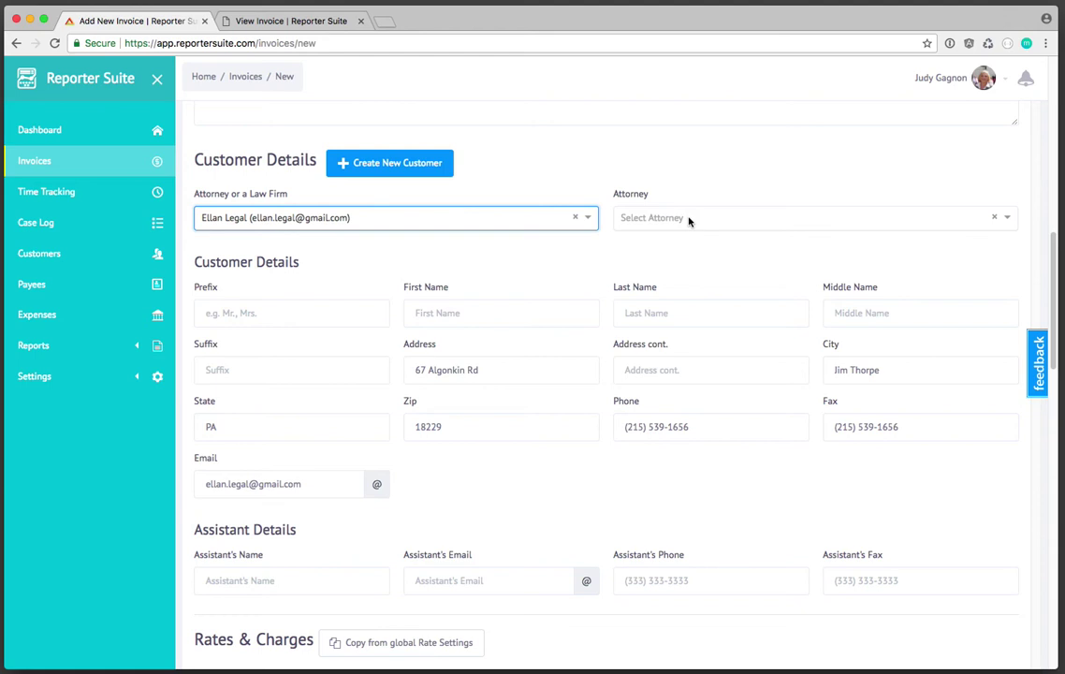
- Pick the firm's only attorney and review the autofilled contact and e-mail fields
{"action": "left_click", "coordinate": [689, 219]}
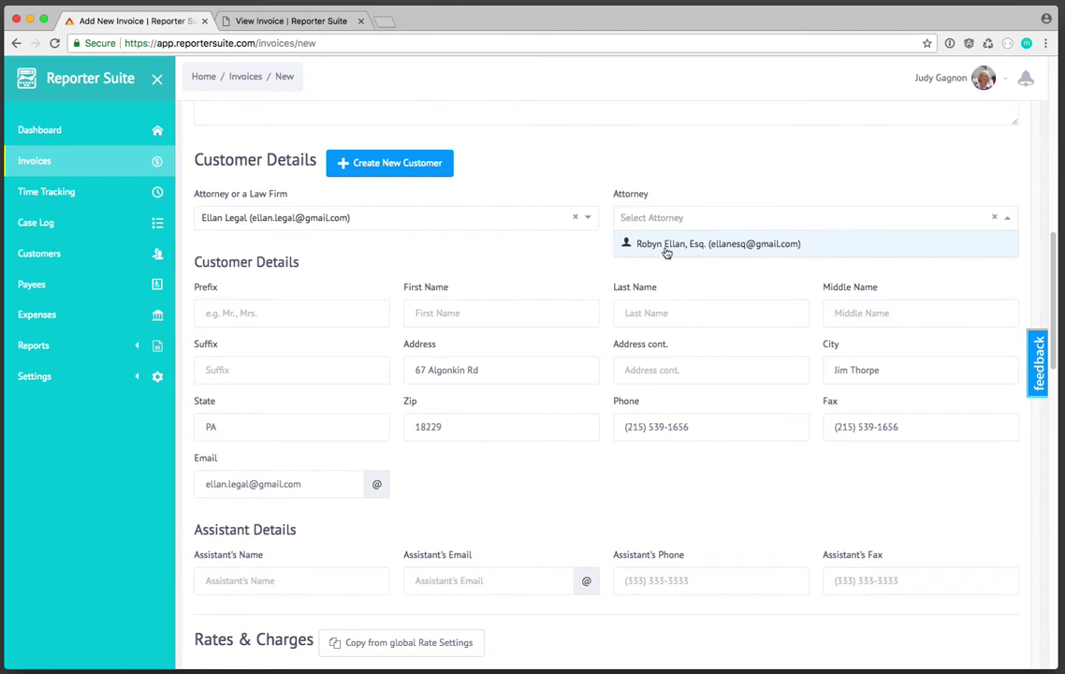
{"action": "left_click", "coordinate": [727, 245]}
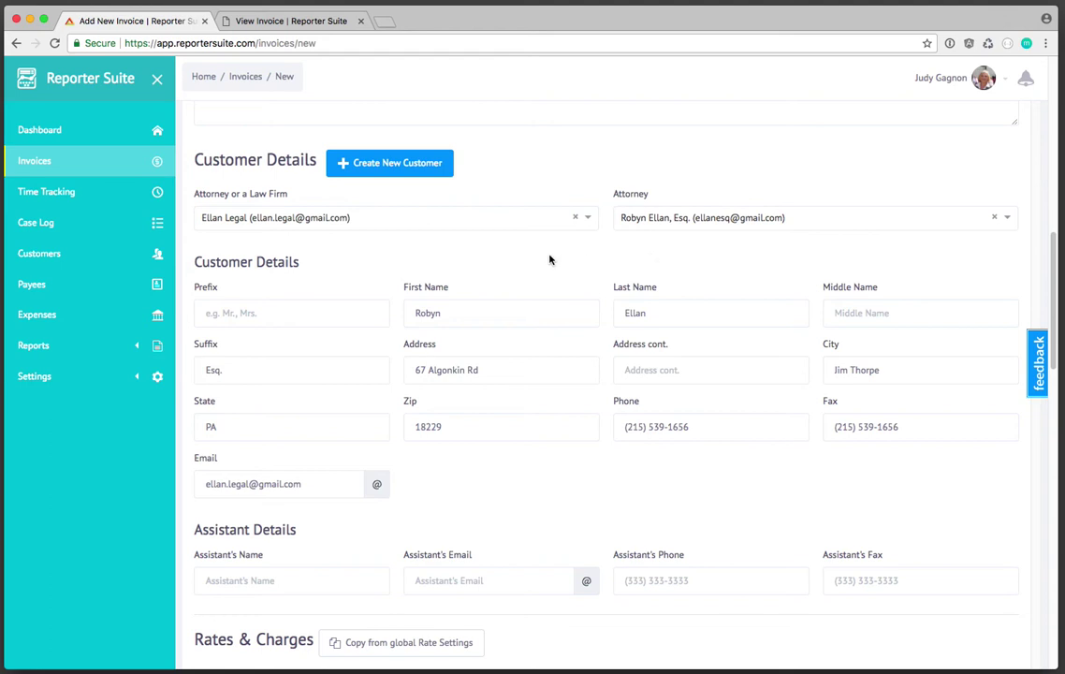
{"action": "scroll", "coordinate": [646, 261], "scroll_direction": "down", "scroll_amount": 1}
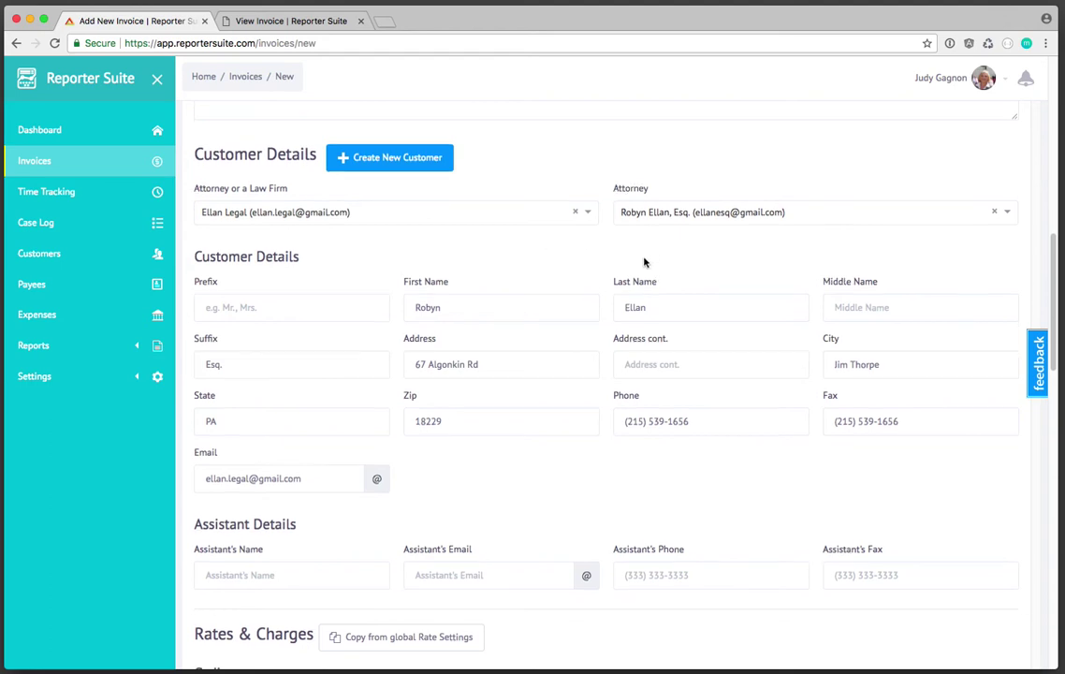
{"action": "scroll", "coordinate": [646, 259], "scroll_direction": "down", "scroll_amount": 2}
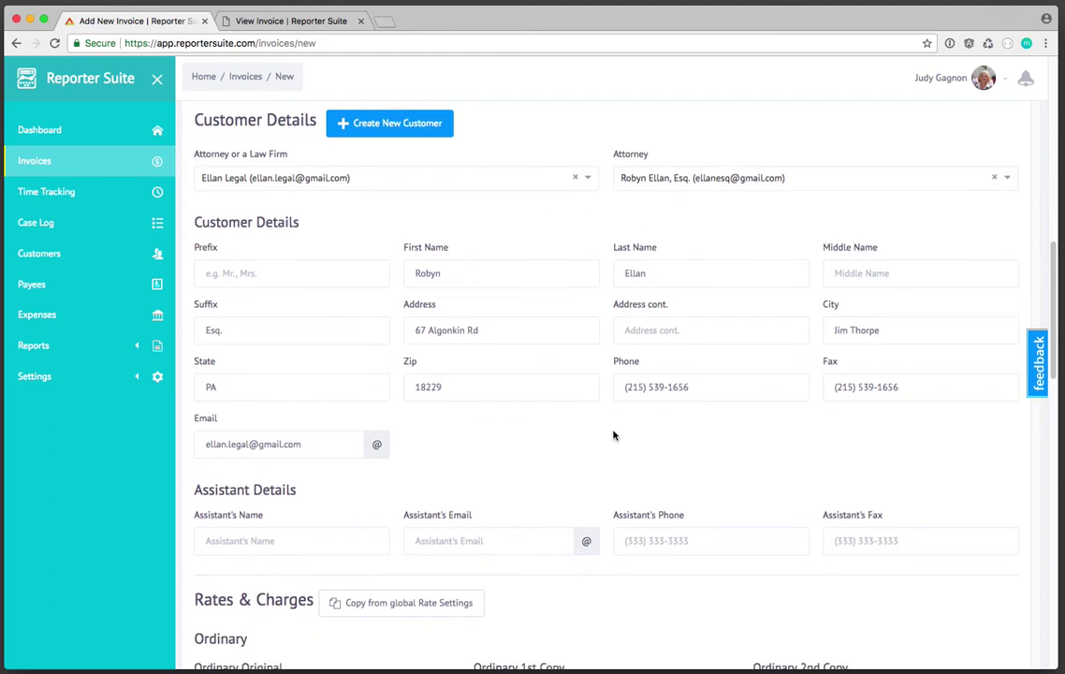
{"action": "scroll", "coordinate": [616, 433], "scroll_direction": "down", "scroll_amount": 2}
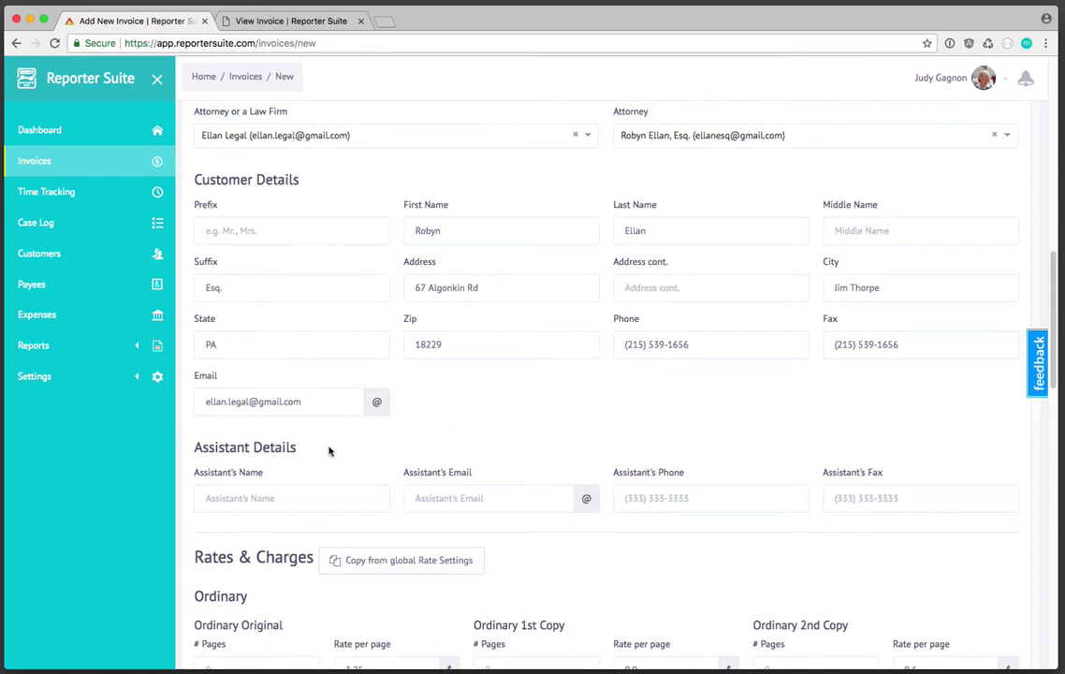
{"action": "left_click_drag", "start_coordinate": [318, 400], "coordinate": [190, 390]}
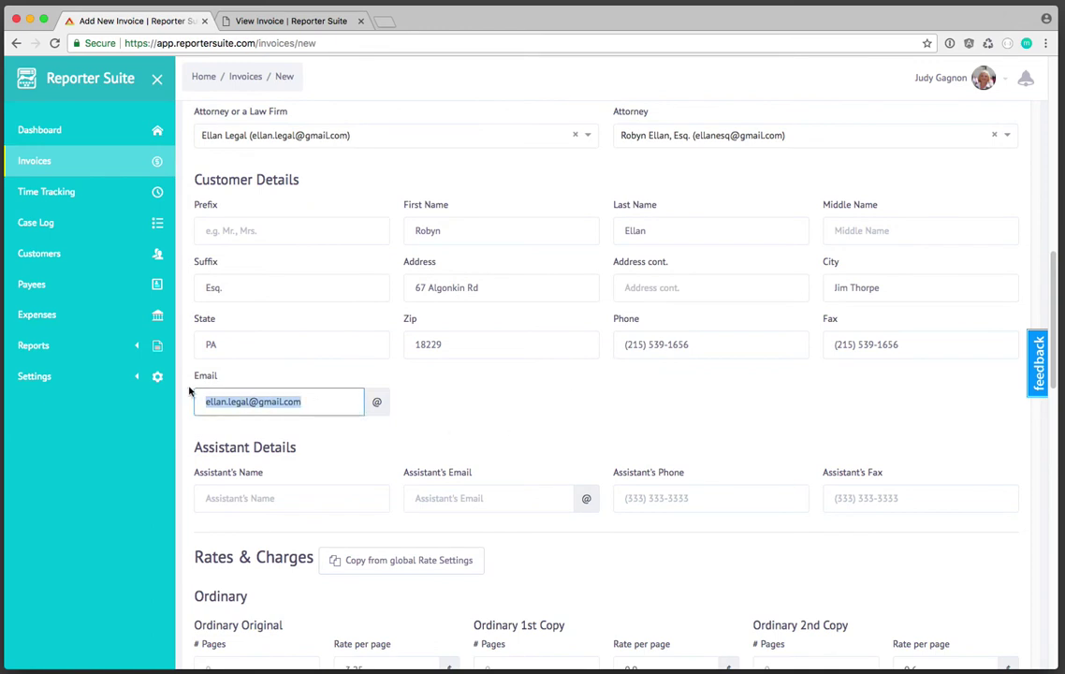
{"action": "left_click", "coordinate": [278, 402]}
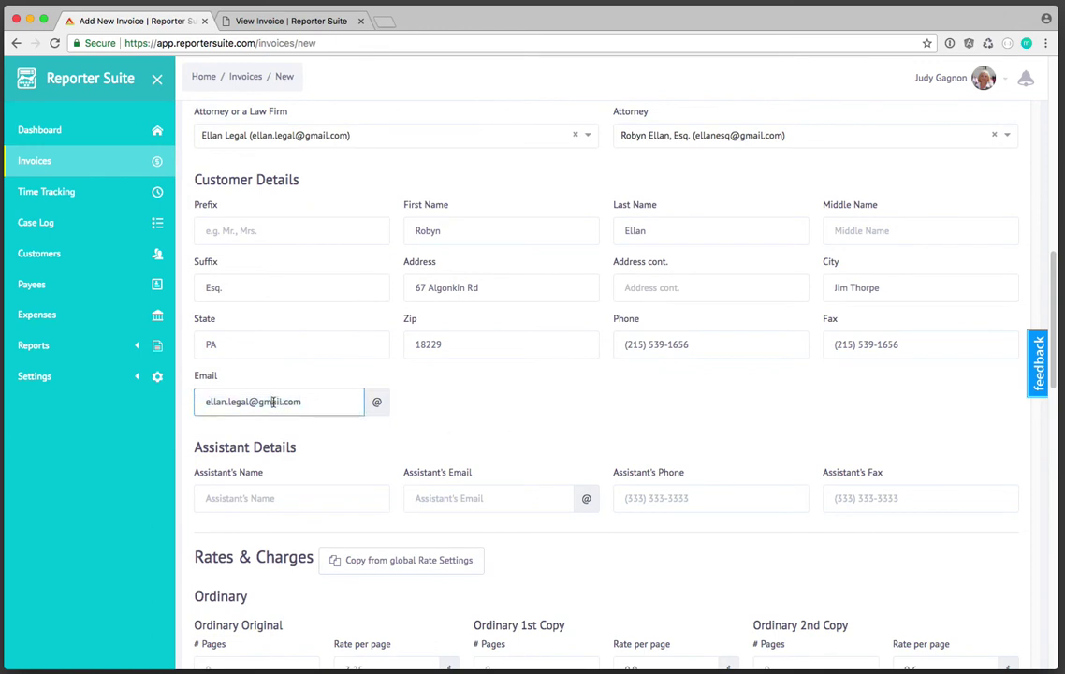
{"action": "left_click", "coordinate": [430, 406]}
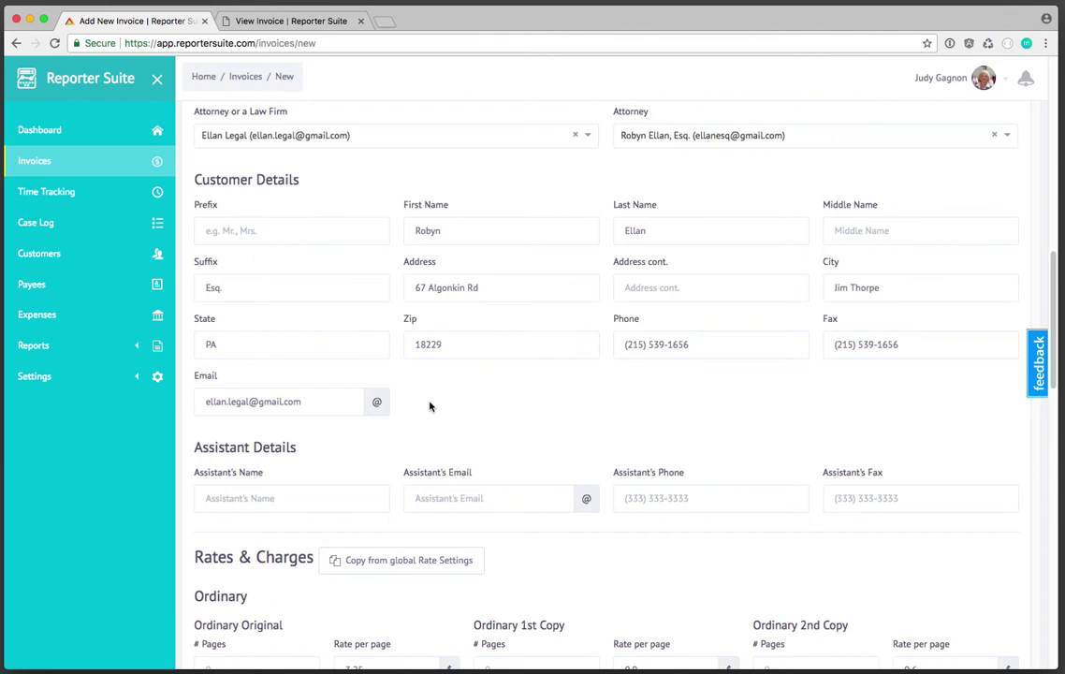
{"action": "scroll", "coordinate": [717, 496], "scroll_direction": "down", "scroll_amount": 2}
- Enter 95 Ordinary Original pages and lower the per-page rate from 3.25 to 3.00
{"action": "scroll", "coordinate": [576, 473], "scroll_direction": "down", "scroll_amount": 7}
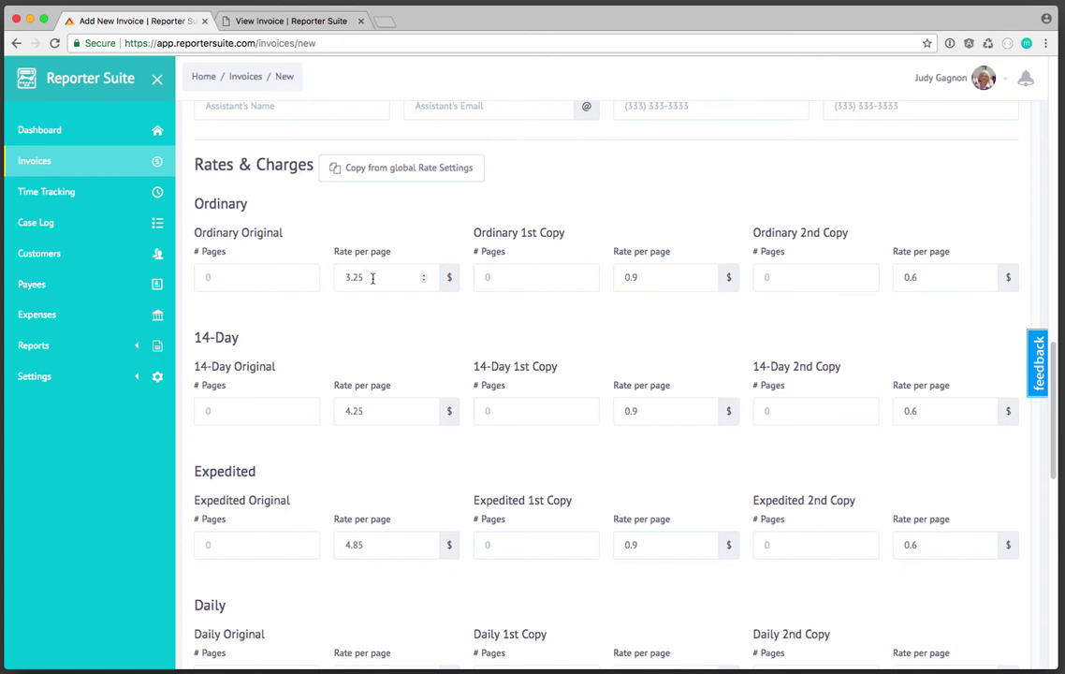
{"action": "left_click", "coordinate": [268, 271]}
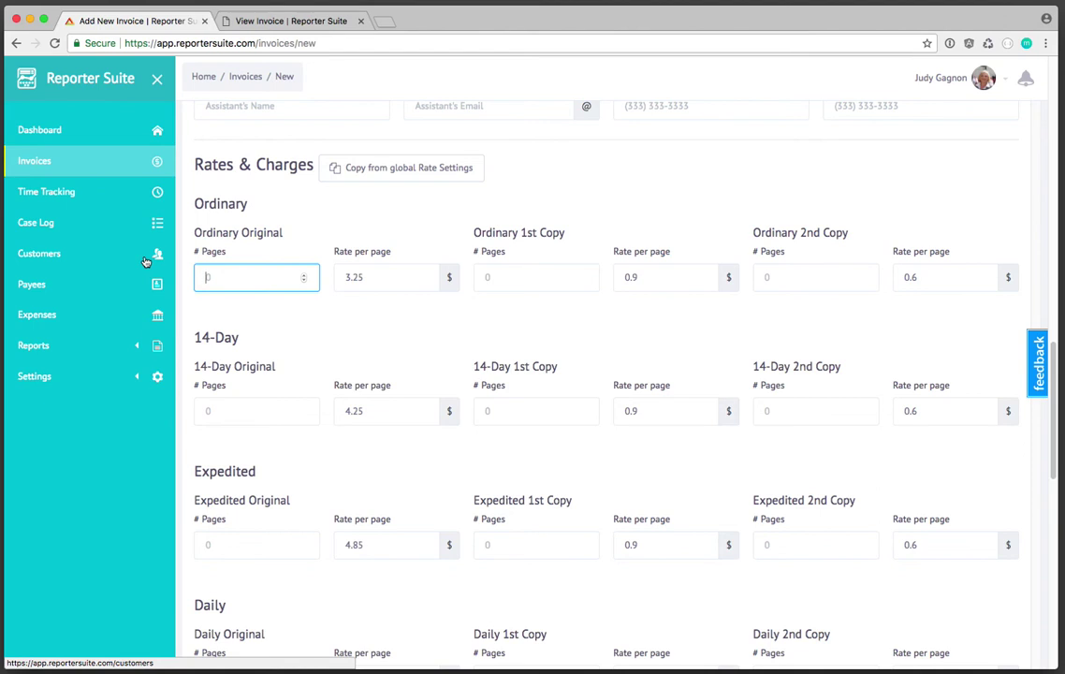
{"action": "type", "text": "95"}
{"action": "left_click", "coordinate": [337, 334]}
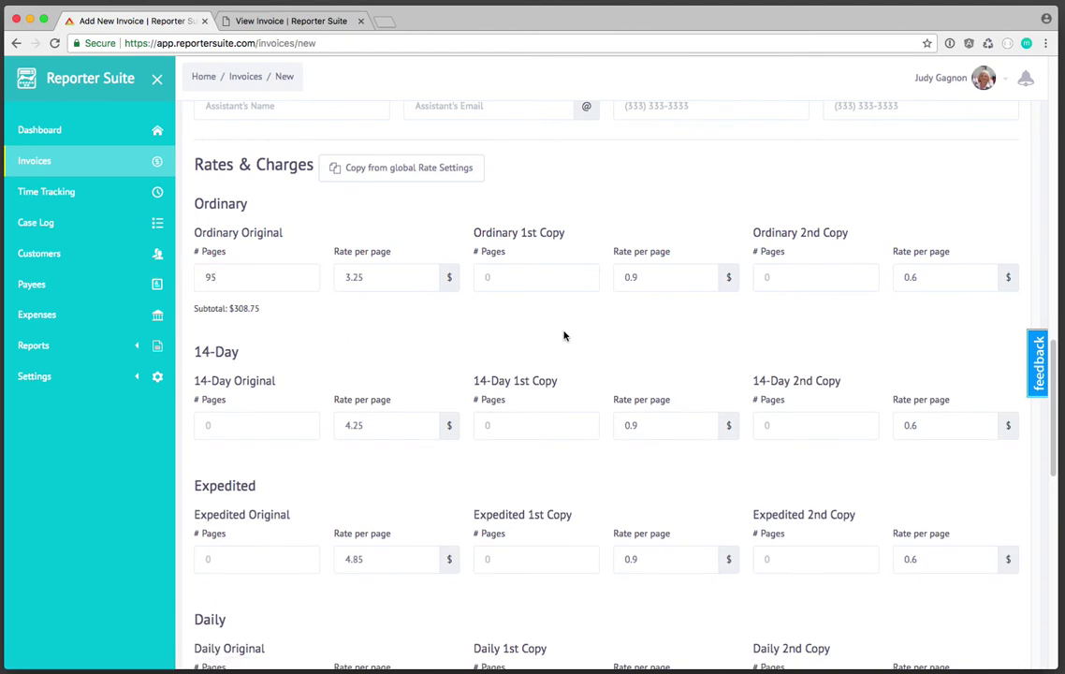
{"action": "scroll", "coordinate": [564, 335], "scroll_direction": "down", "scroll_amount": 5}
{"action": "scroll", "coordinate": [378, 240], "scroll_direction": "up", "scroll_amount": 2}
{"action": "scroll", "coordinate": [378, 241], "scroll_direction": "up", "scroll_amount": 3}
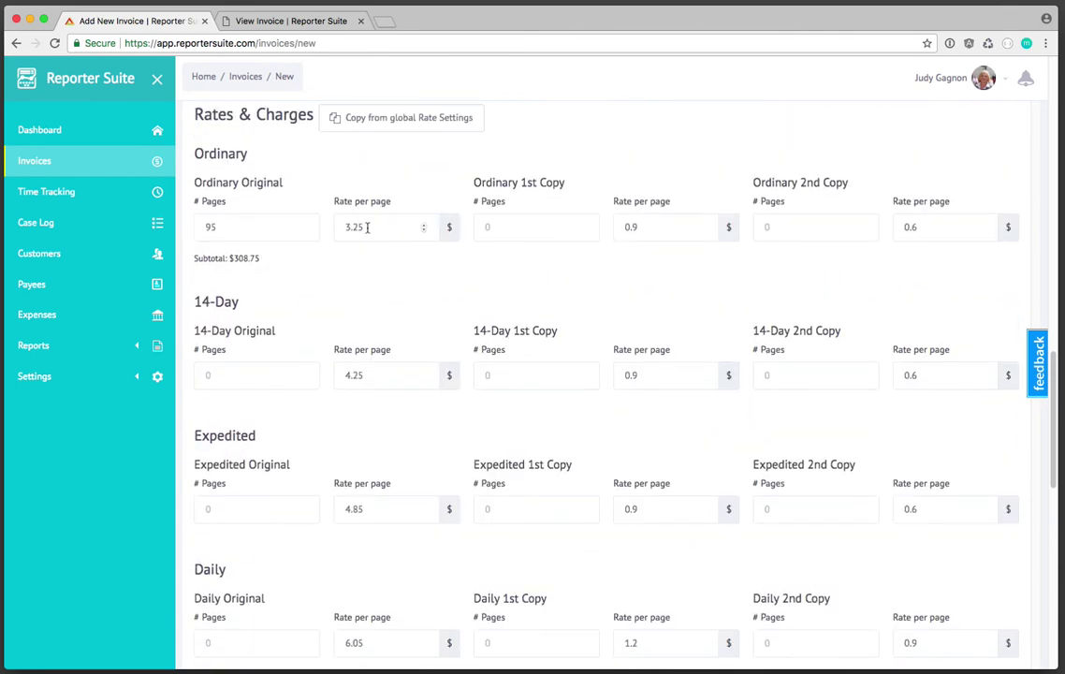
{"action": "double_click", "coordinate": [349, 226]}
{"action": "key", "text": "BackSpace"}
{"action": "type", "text": "00"}
{"action": "left_click", "coordinate": [250, 230]}
{"action": "left_click", "coordinate": [273, 279]}
- Record a $50.00 deposit dated 08/17/2017 with its check number, then create the invoice
{"action": "scroll", "coordinate": [411, 291], "scroll_direction": "down", "scroll_amount": 5}
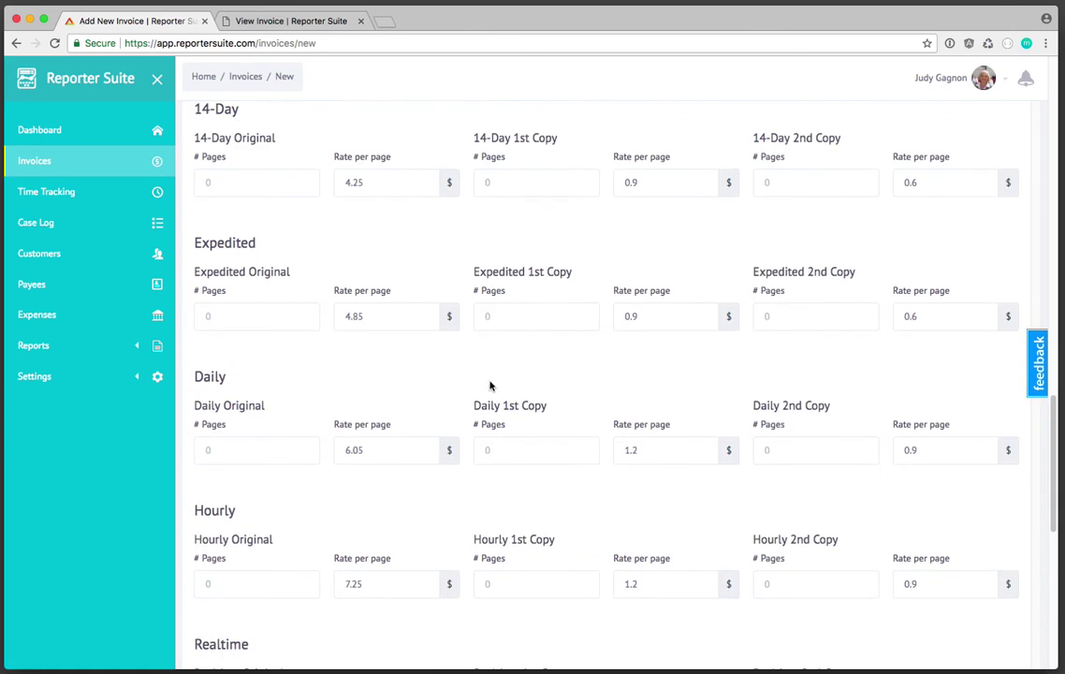
{"action": "scroll", "coordinate": [490, 384], "scroll_direction": "down", "scroll_amount": 12}
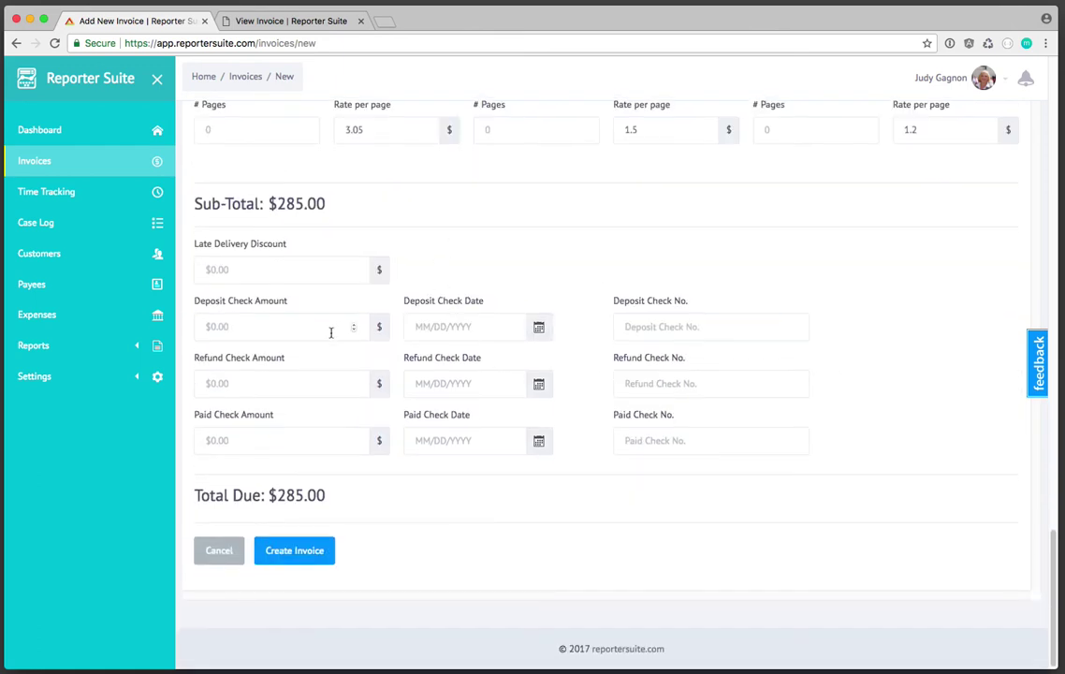
{"action": "left_click", "coordinate": [271, 326]}
{"action": "type", "text": "50.00"}
{"action": "left_click", "coordinate": [536, 307]}
{"action": "left_click", "coordinate": [539, 329]}
{"action": "left_click", "coordinate": [494, 451]}
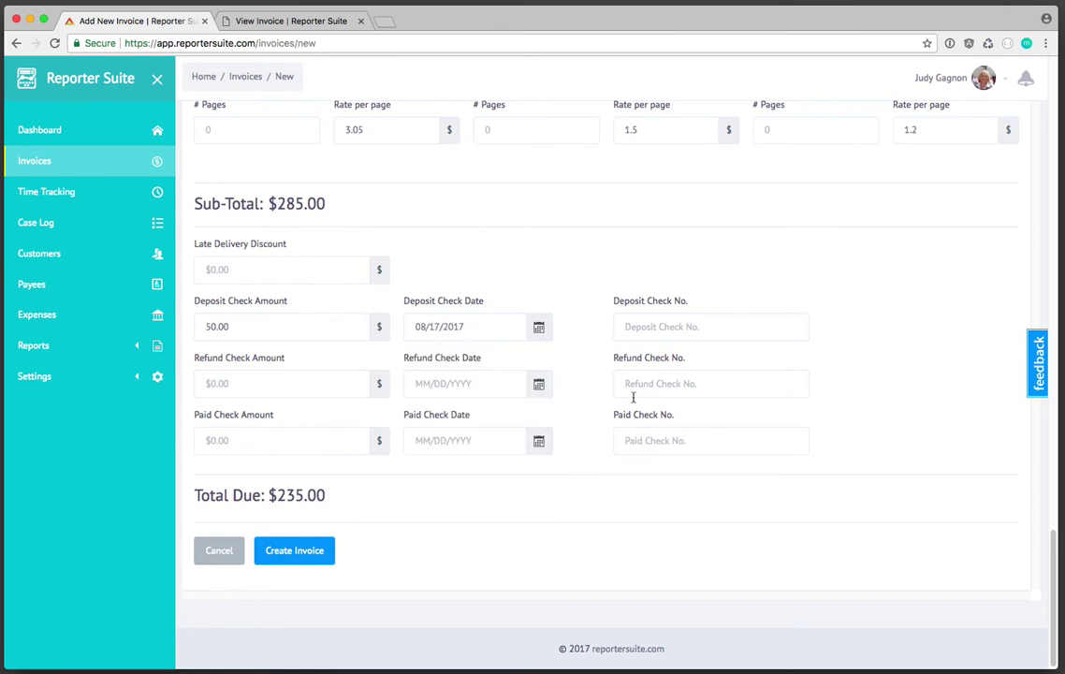
{"action": "left_click", "coordinate": [670, 321]}
{"action": "type", "text": "0032212"}
{"action": "left_click", "coordinate": [528, 478]}
{"action": "left_click", "coordinate": [301, 554]}
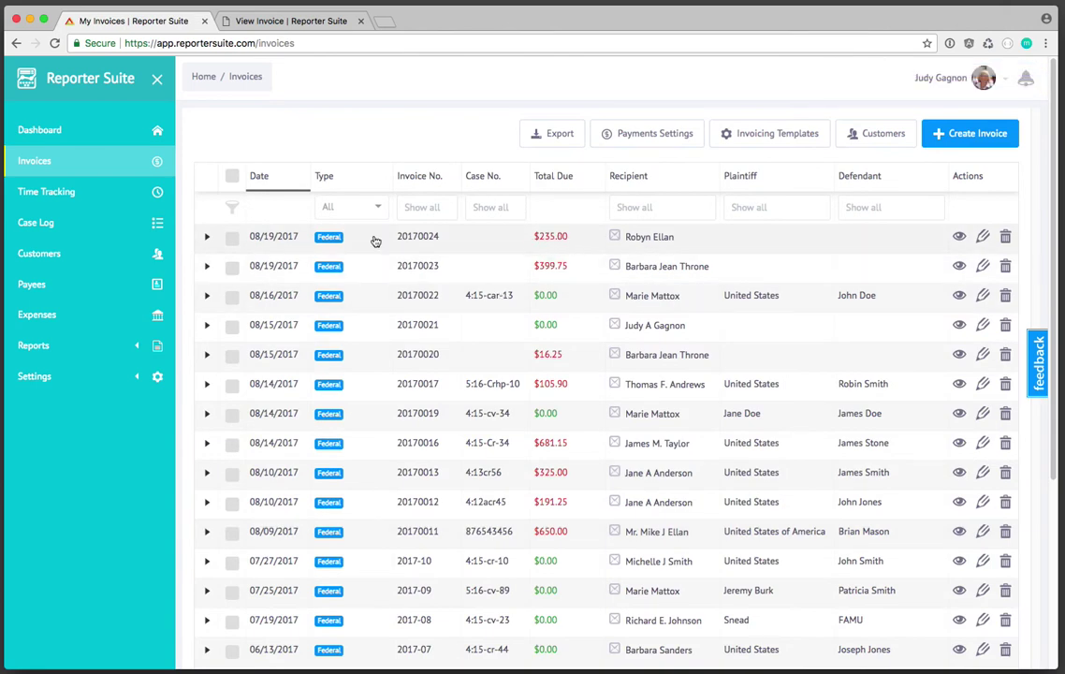
- Expand invoice 20170024 to show its $285.00 total, $50.00 deposit and $235.00 due
{"action": "left_click", "coordinate": [661, 241]}
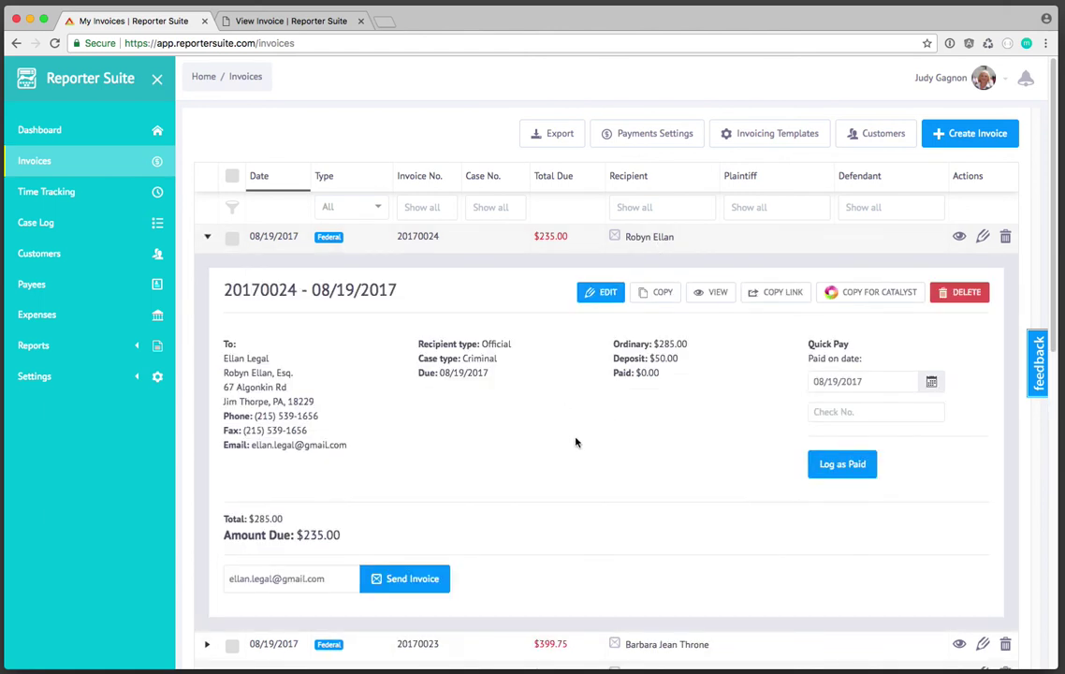
{"action": "scroll", "coordinate": [575, 440], "scroll_direction": "down", "scroll_amount": 1}
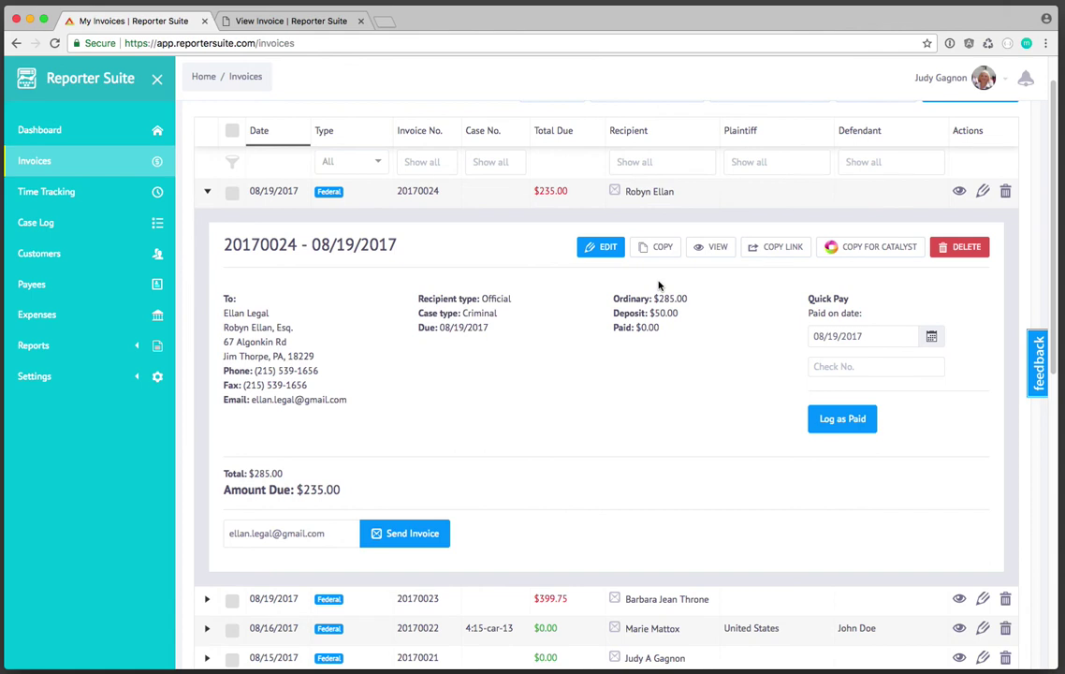
- Open invoice 20170024's client-facing view and try printing it, then cancel the print
{"action": "left_click", "coordinate": [708, 248]}
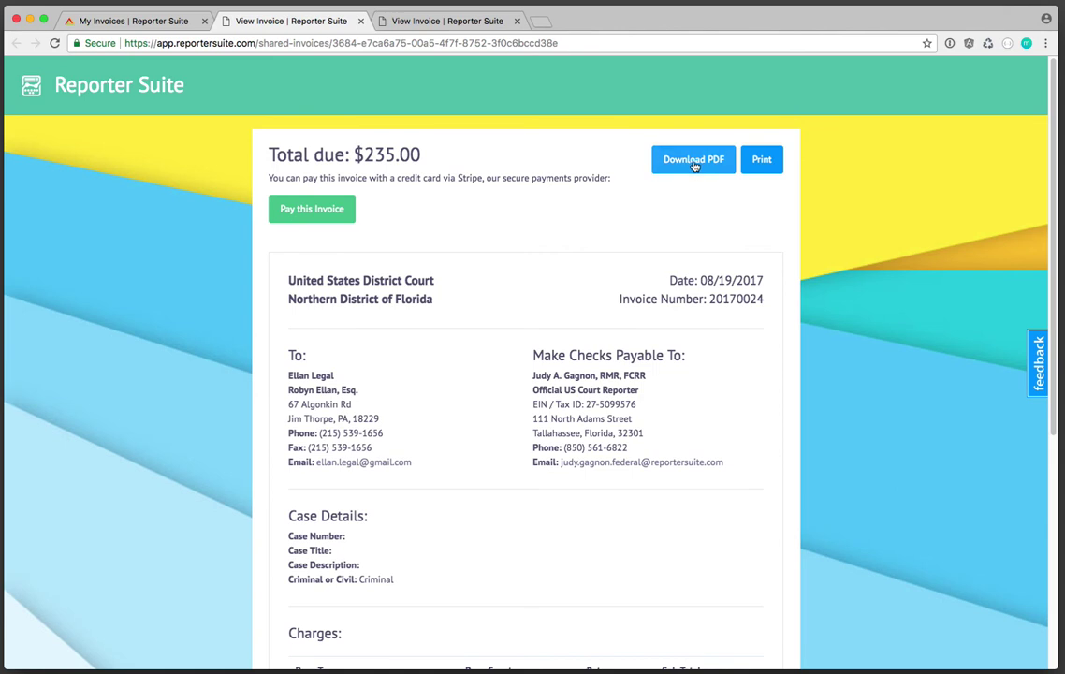
{"action": "left_click", "coordinate": [760, 159]}
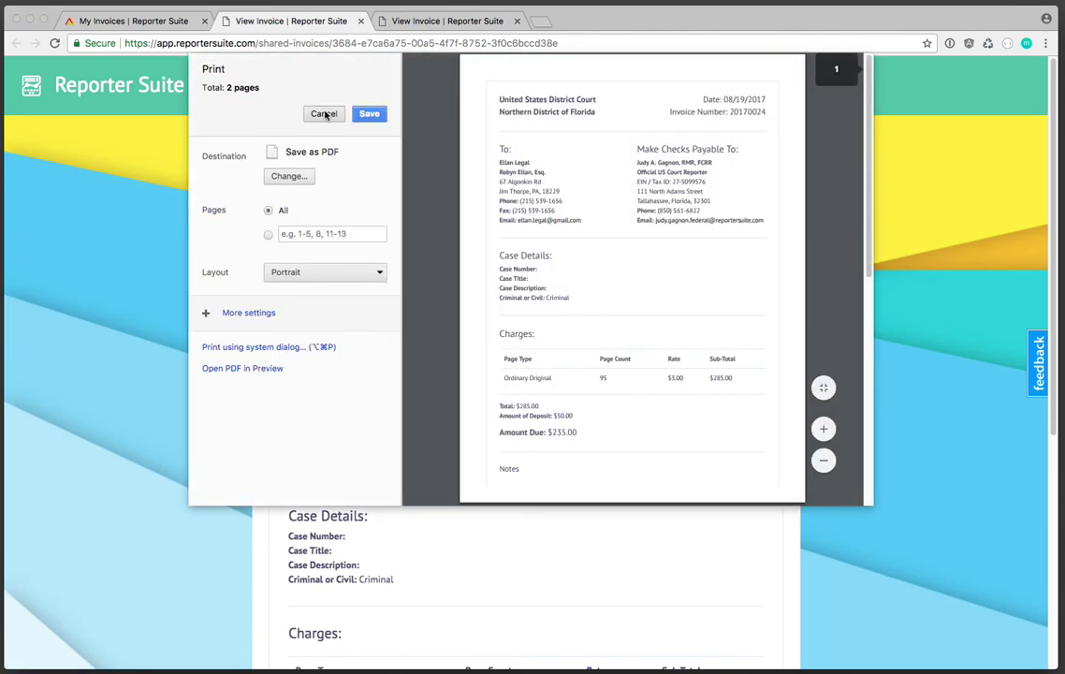
{"action": "left_click", "coordinate": [324, 113]}
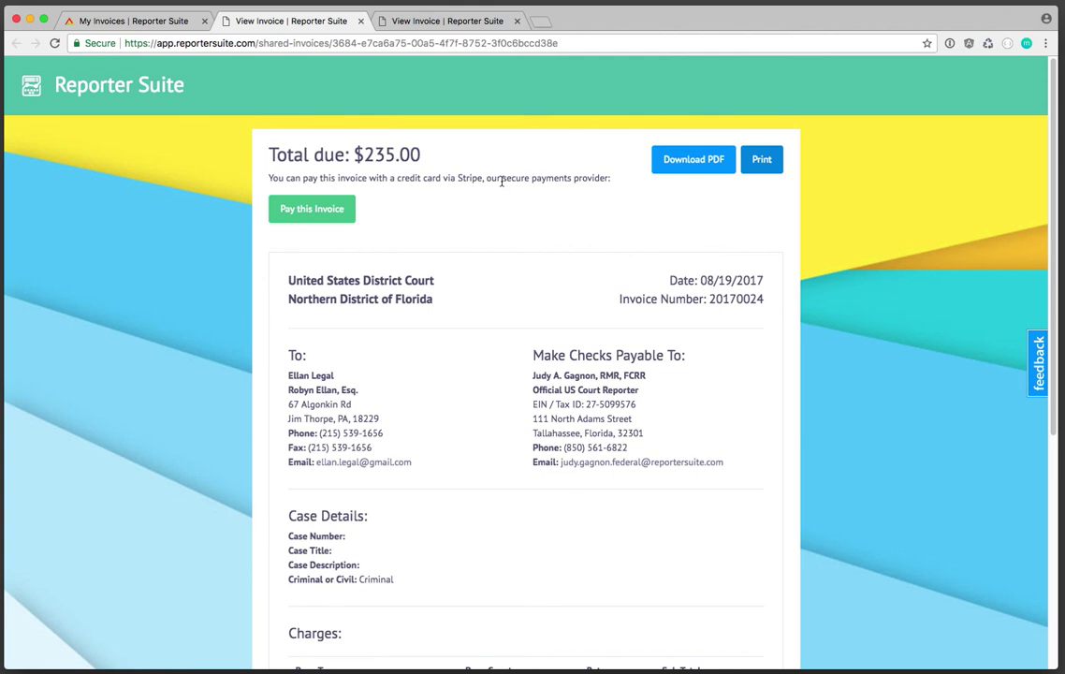
- Reveal the Stripe card form for paying the $235.00 and start in the card number field
{"action": "left_click", "coordinate": [314, 210]}
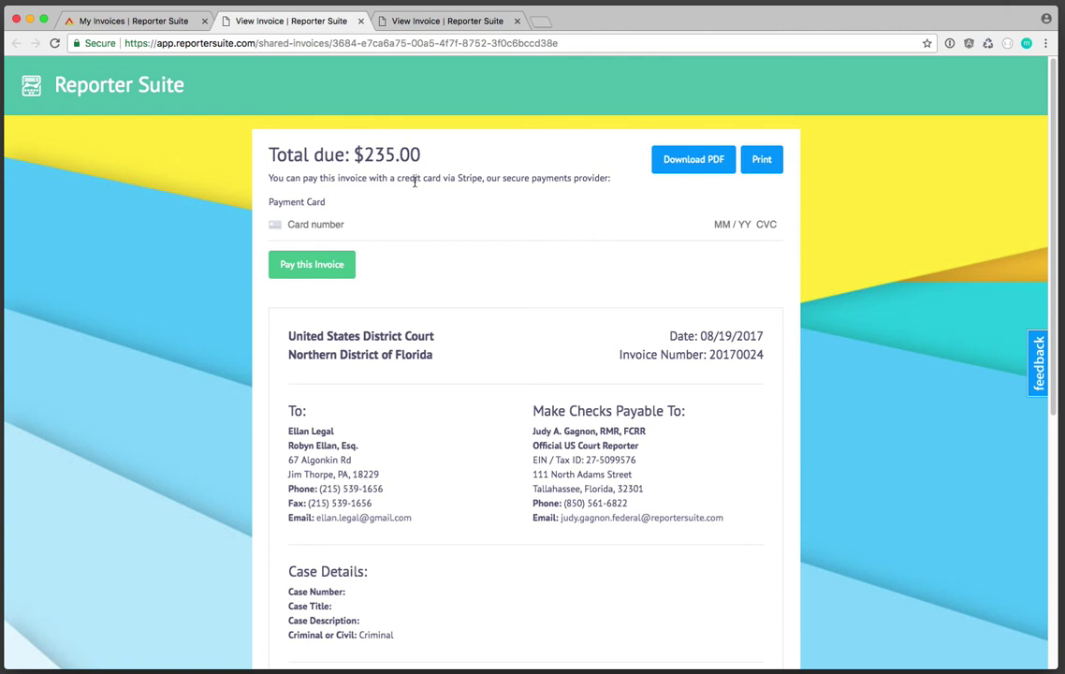
{"action": "left_click", "coordinate": [323, 225]}
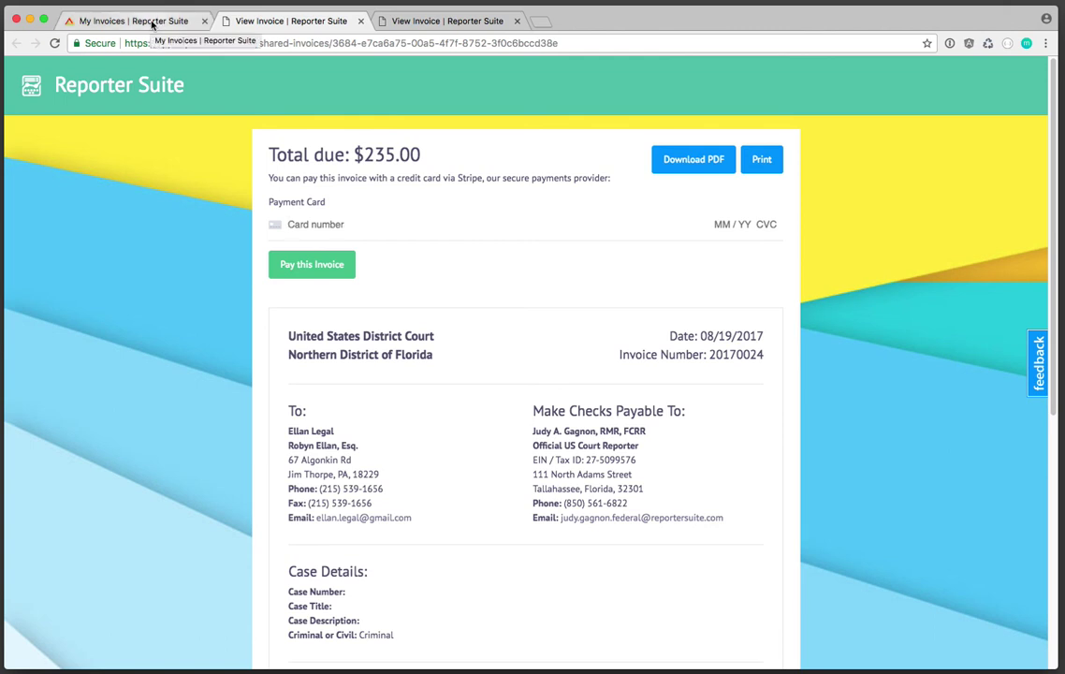
- Return to My Invoices and collapse invoice 20170024's details
{"action": "left_click", "coordinate": [153, 20]}
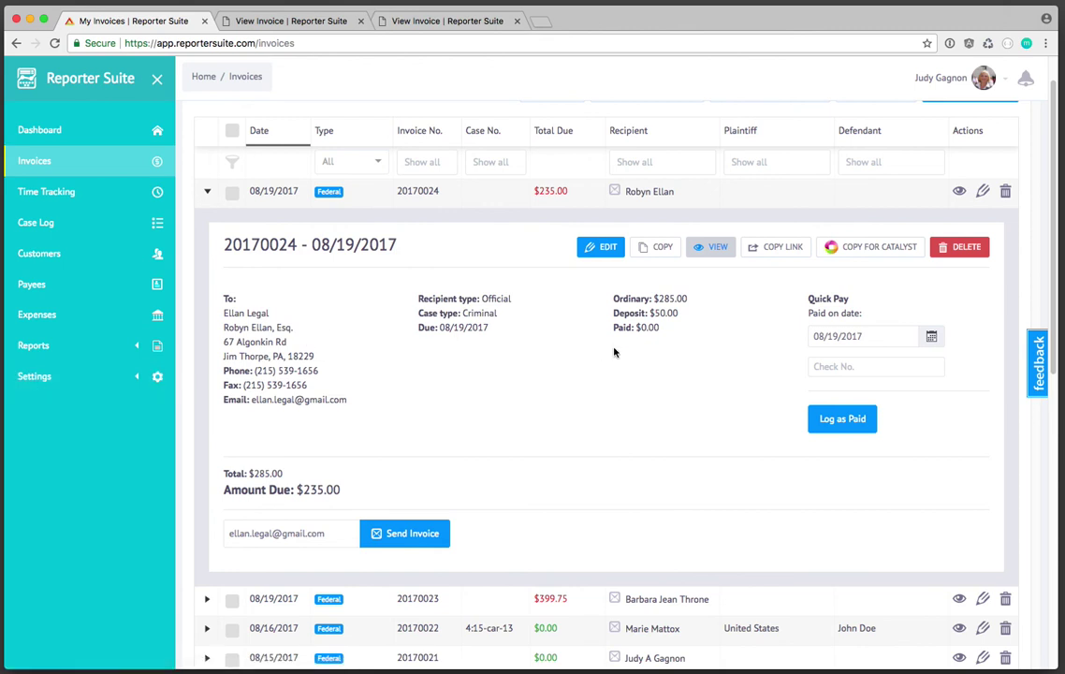
{"action": "left_click", "coordinate": [208, 193]}
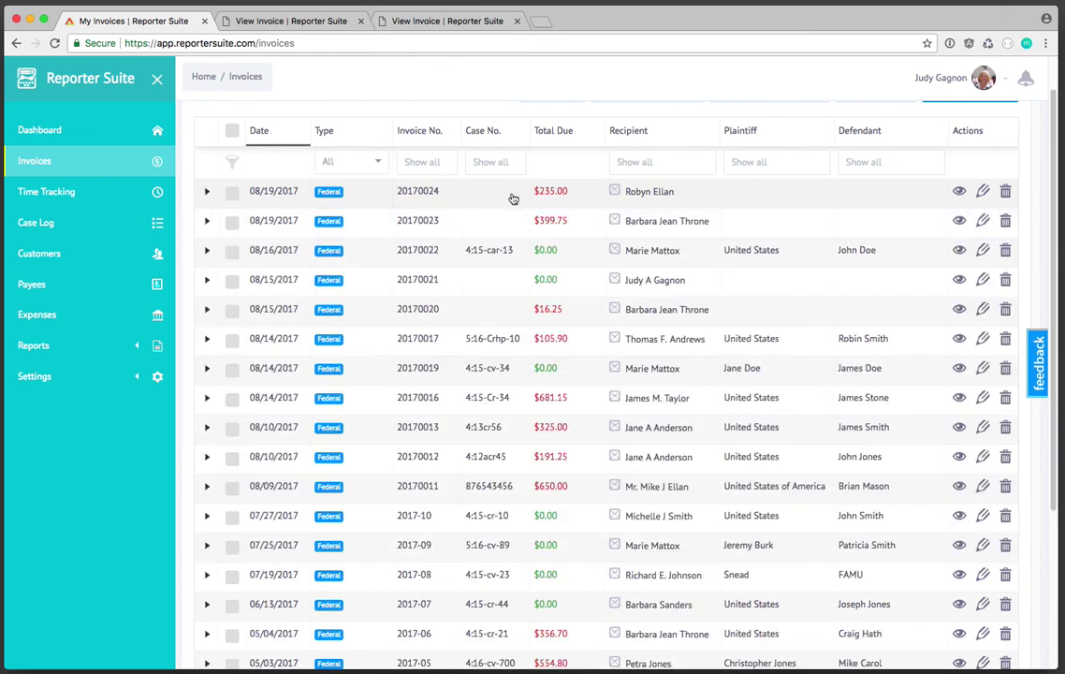